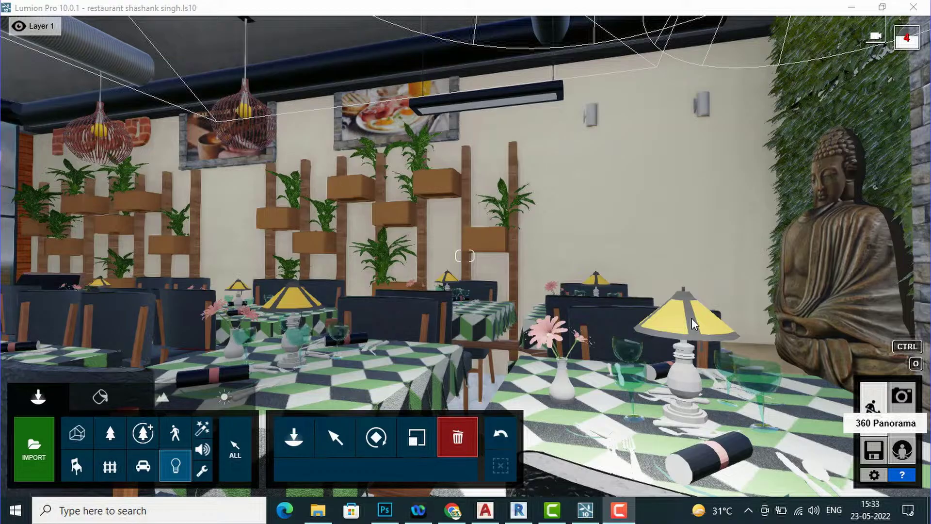
Step: Mark the last spotlight in the second row of the Spotlights library as a favourite and show the favourite lights
{"action": "left_click", "coordinate": [614, 258]}
{"action": "middle_click_drag", "start_coordinate": [614, 258], "coordinate": [733, 258]}
{"action": "right_click_drag", "start_coordinate": [549, 248], "coordinate": [616, 277]}
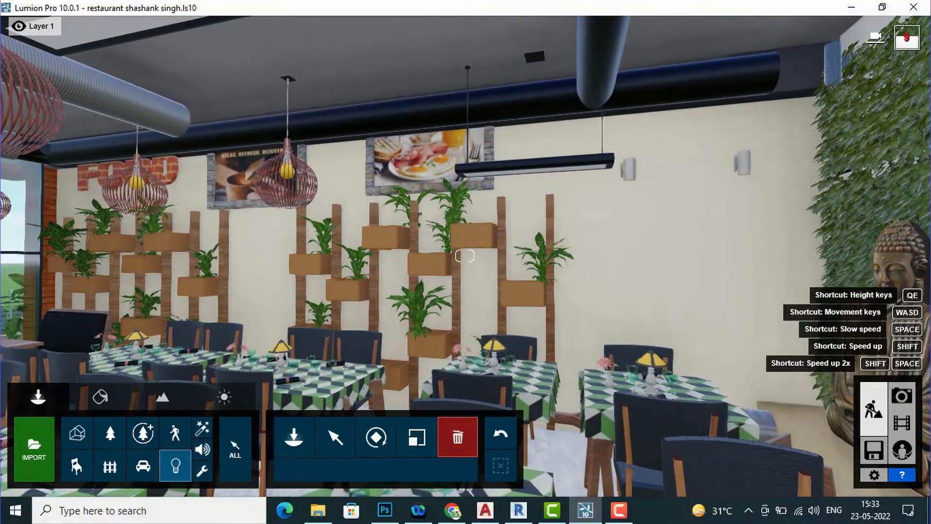
{"action": "right_click_drag", "start_coordinate": [618, 278], "coordinate": [660, 287]}
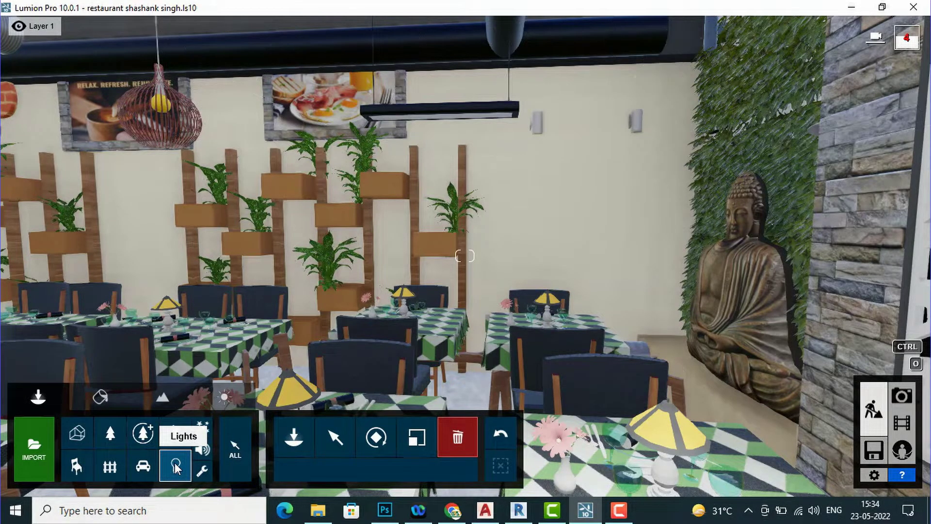
{"action": "left_click", "coordinate": [175, 466]}
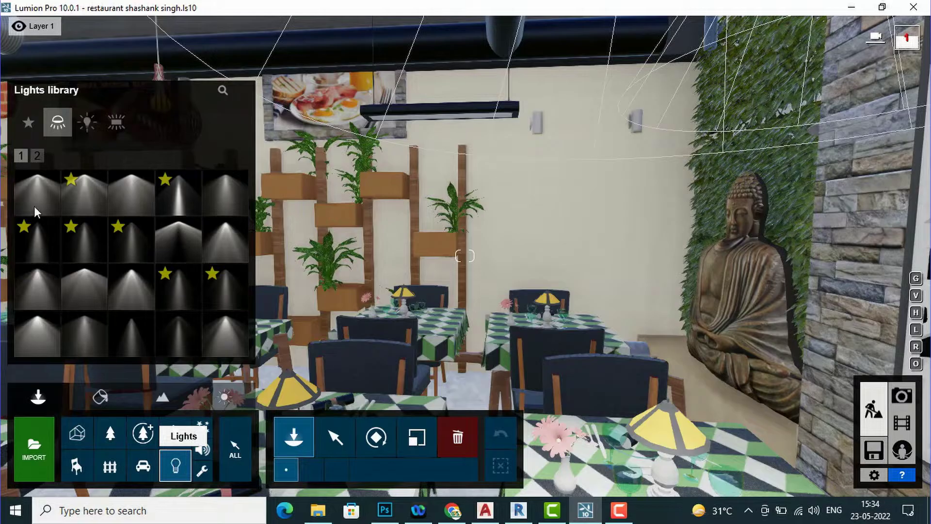
{"action": "left_click", "coordinate": [29, 124]}
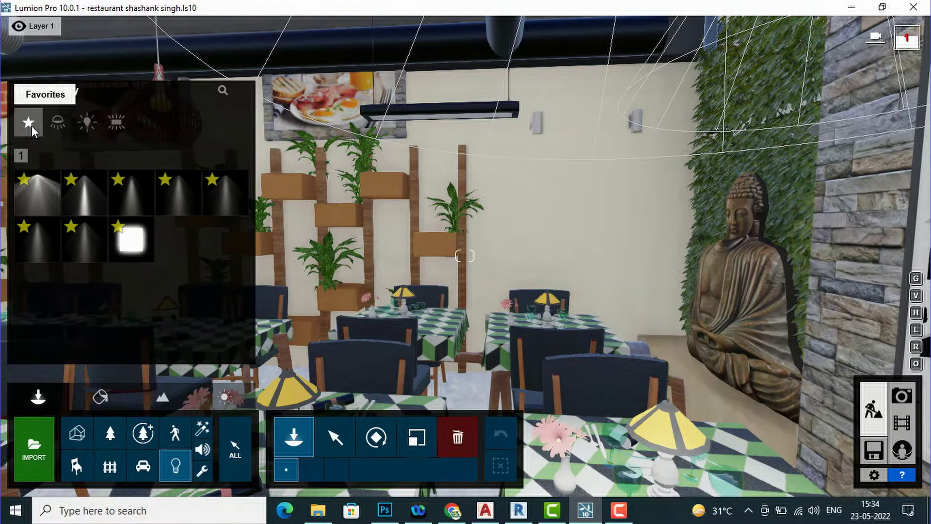
{"action": "left_click", "coordinate": [62, 123]}
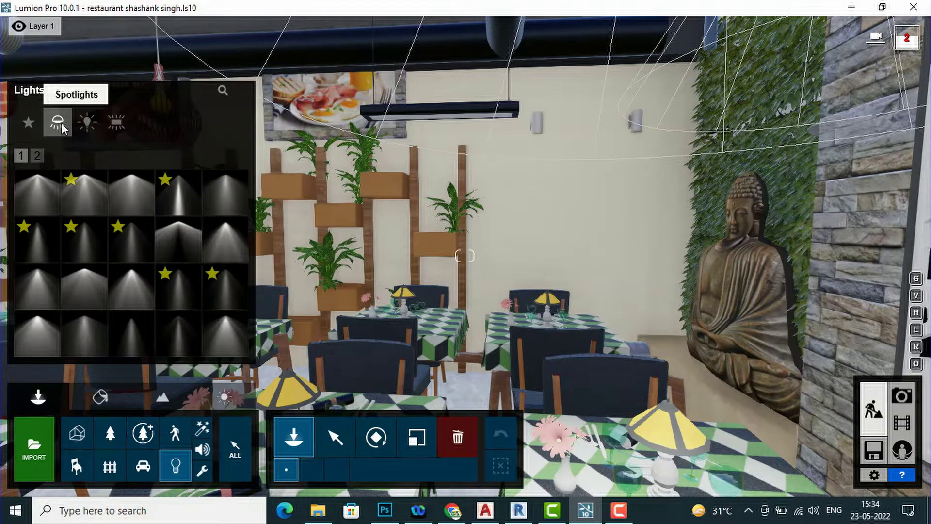
{"action": "mouse_move", "coordinate": [232, 231]}
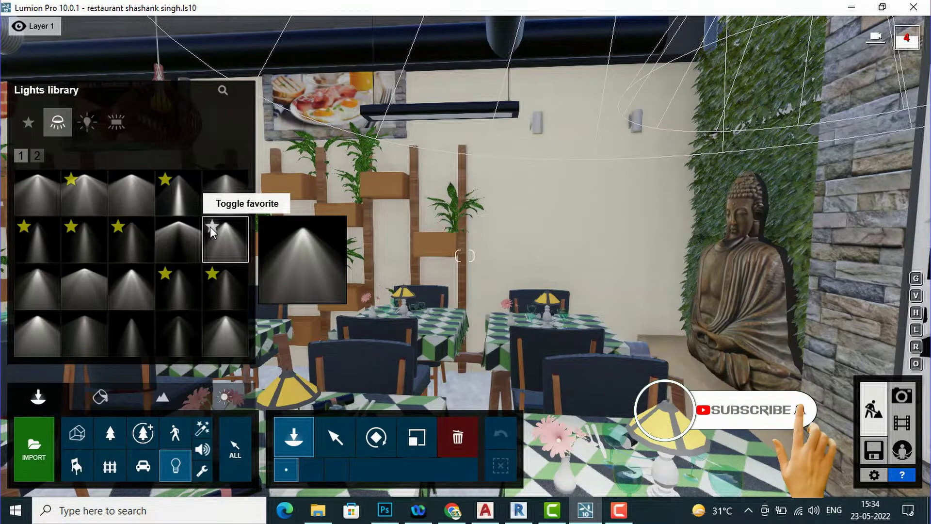
{"action": "left_click", "coordinate": [210, 226]}
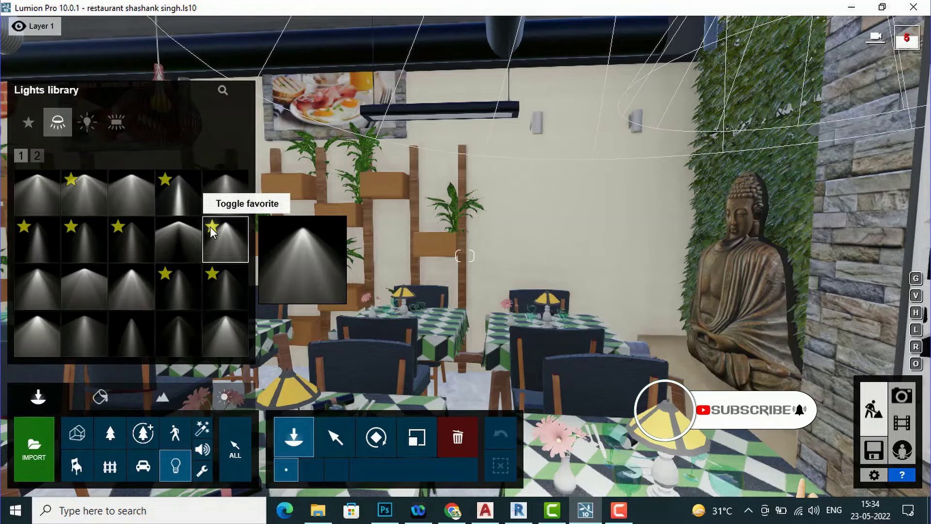
{"action": "left_click", "coordinate": [30, 123]}
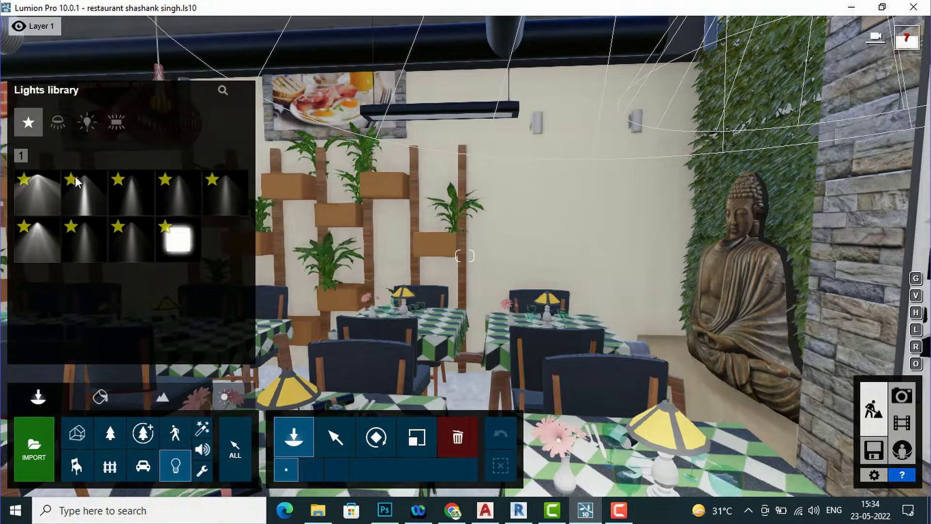
Step: Place a Lamp18 spotlight directly under the wall lamp nearest the planter shelves
{"action": "left_click", "coordinate": [58, 122]}
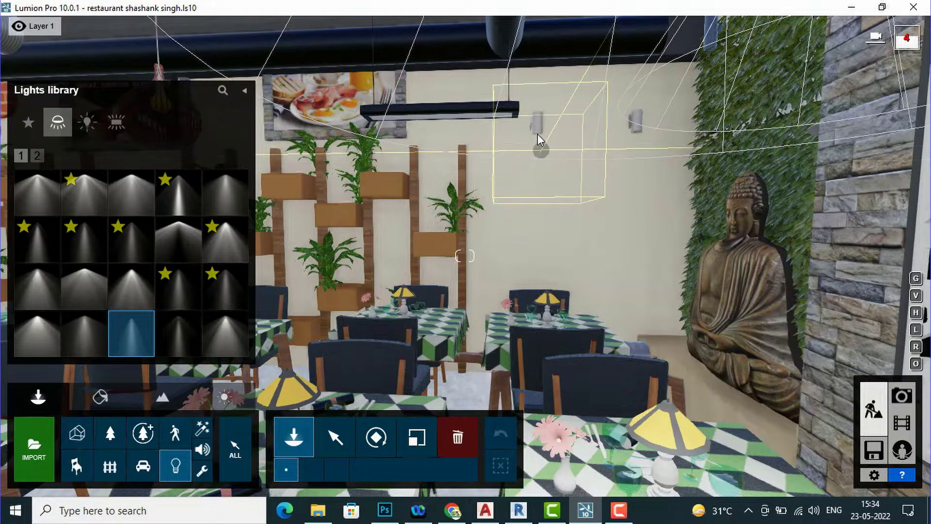
{"action": "key", "text": "w"}
{"action": "key", "text": "w"}
{"action": "right_click_drag", "start_coordinate": [542, 130], "coordinate": [551, 124]}
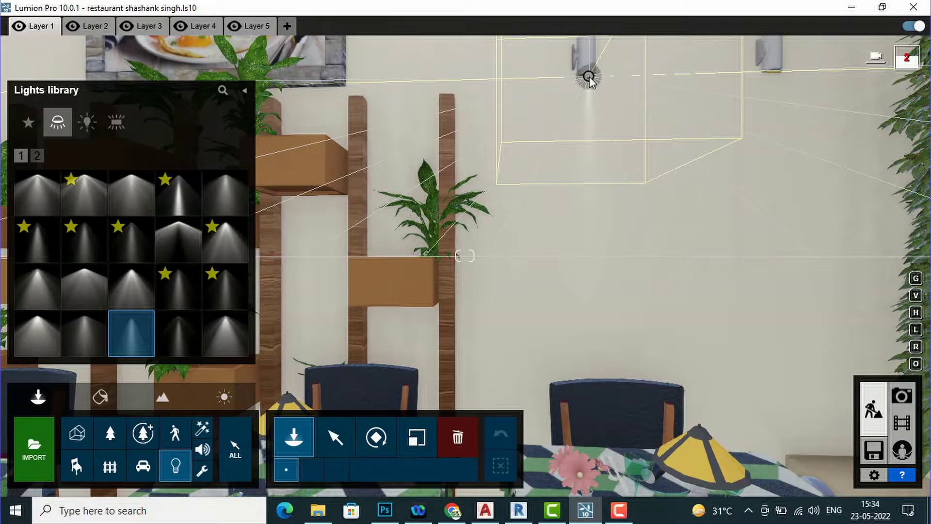
{"action": "left_click", "coordinate": [588, 77]}
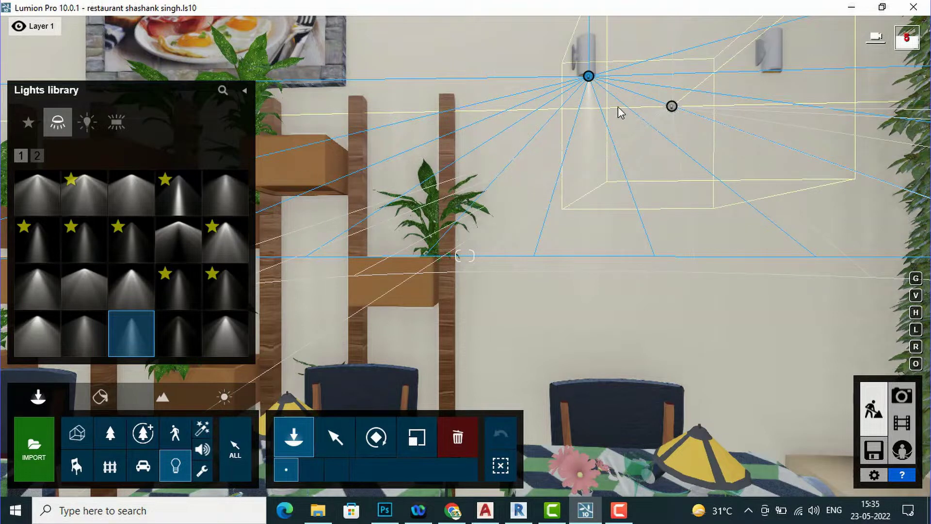
{"action": "key", "text": "Escape"}
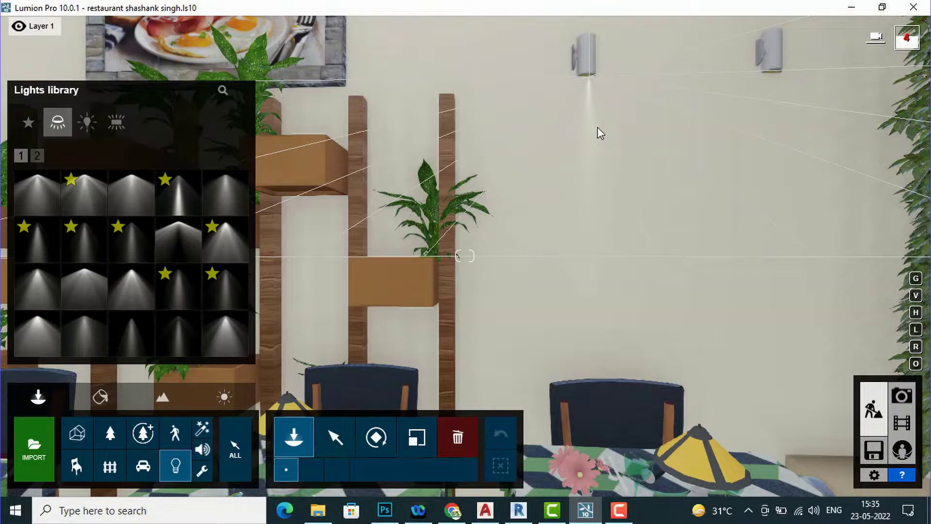
Step: Select the new spotlight under the wall lamp and narrow its cone angle to about 1.1 rad
{"action": "left_click", "coordinate": [334, 437]}
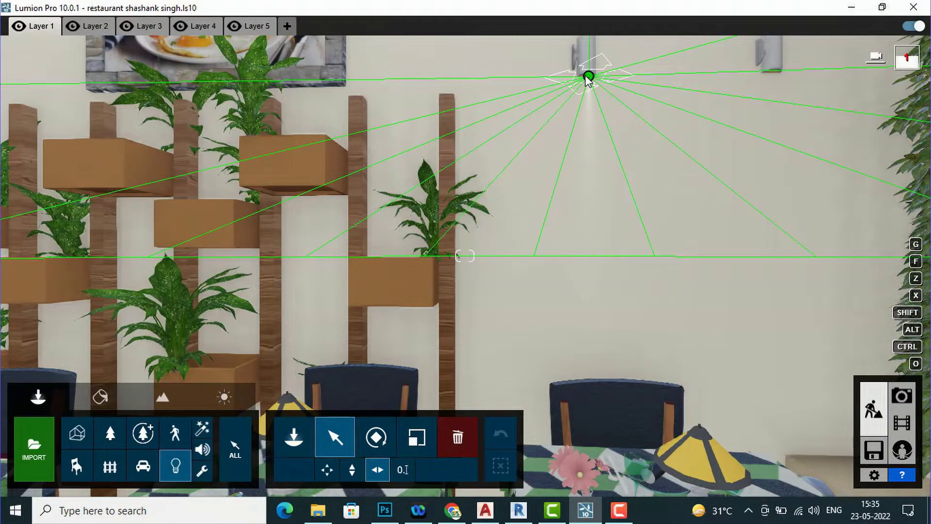
{"action": "left_click", "coordinate": [588, 78]}
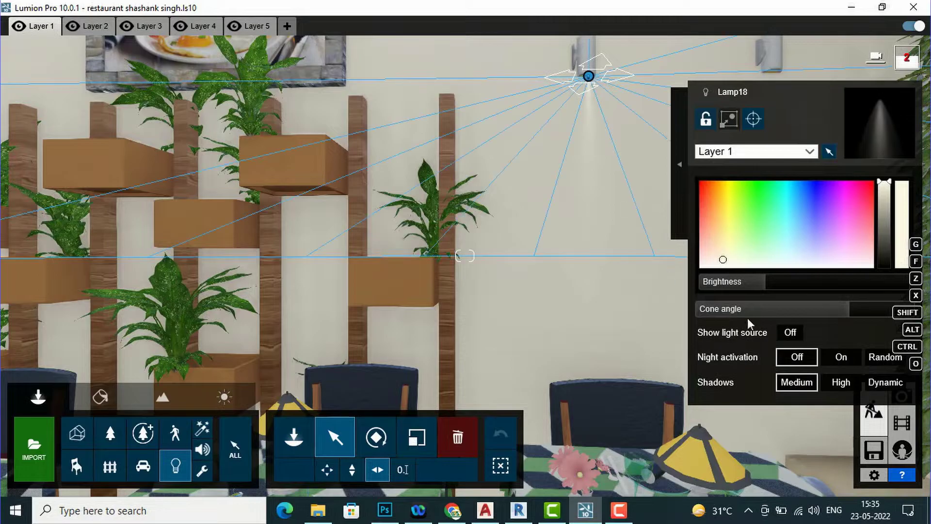
{"action": "left_click_drag", "start_coordinate": [811, 306], "coordinate": [711, 310]}
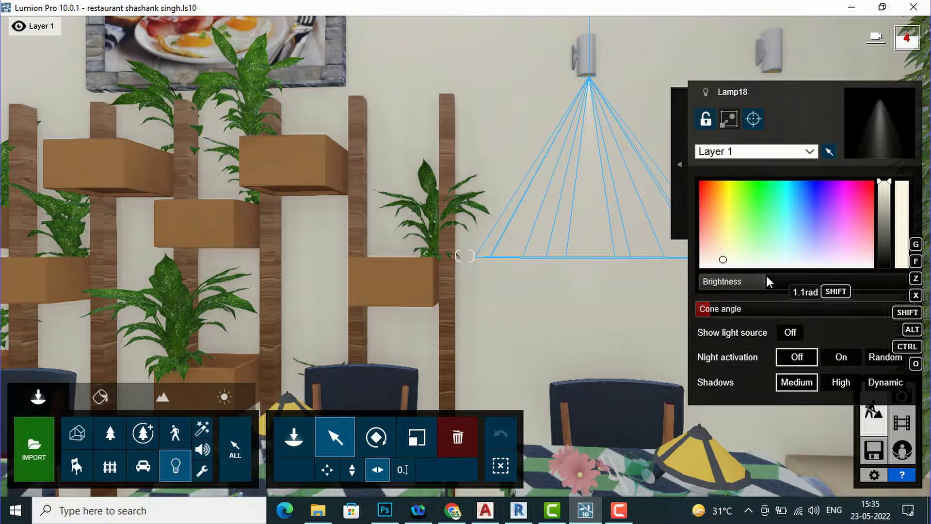
Step: Raise the selected spotlight's brightness and set its light colour to a saturated yellow
{"action": "left_click_drag", "start_coordinate": [788, 290], "coordinate": [727, 210]}
{"action": "left_click", "coordinate": [730, 206]}
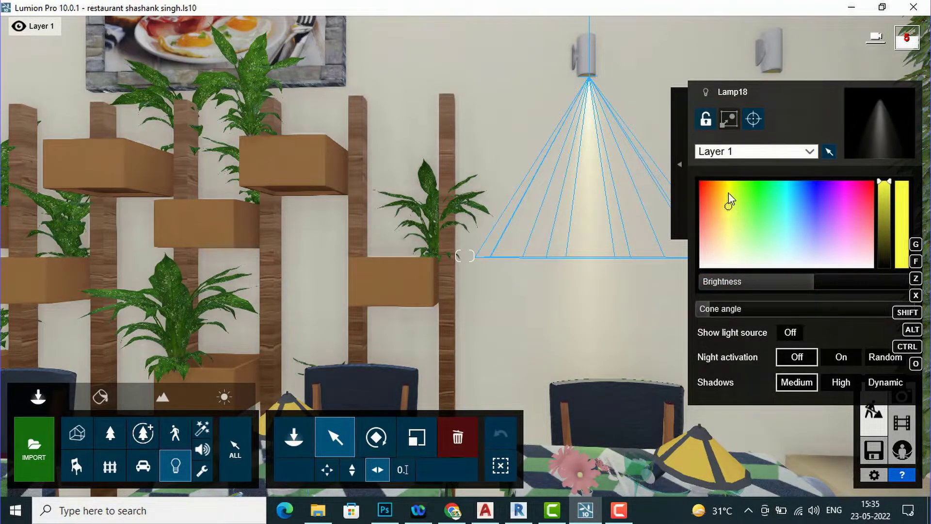
{"action": "left_click", "coordinate": [727, 187]}
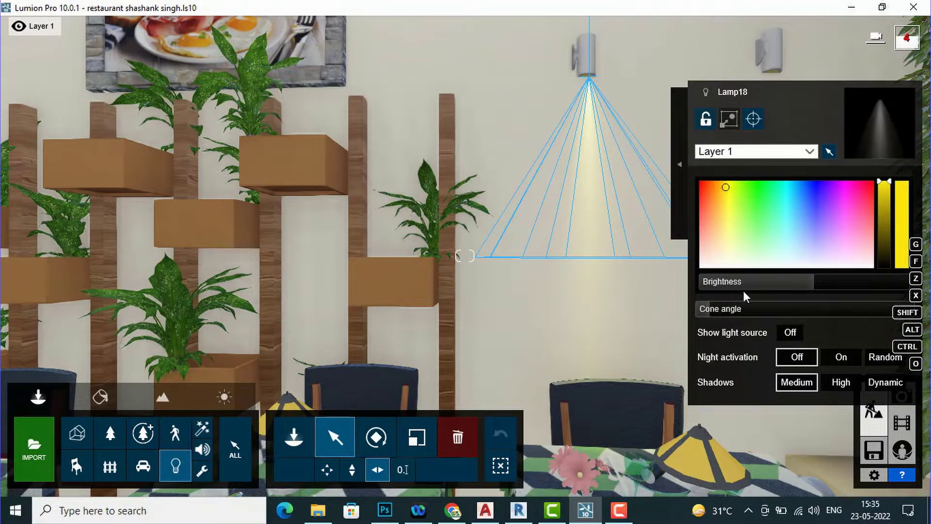
{"action": "mouse_move", "coordinate": [821, 280]}
{"action": "left_mouse_down"}
{"action": "mouse_move", "coordinate": [894, 280]}
{"action": "mouse_move", "coordinate": [860, 268]}
{"action": "mouse_move", "coordinate": [808, 282]}
{"action": "left_mouse_up"}
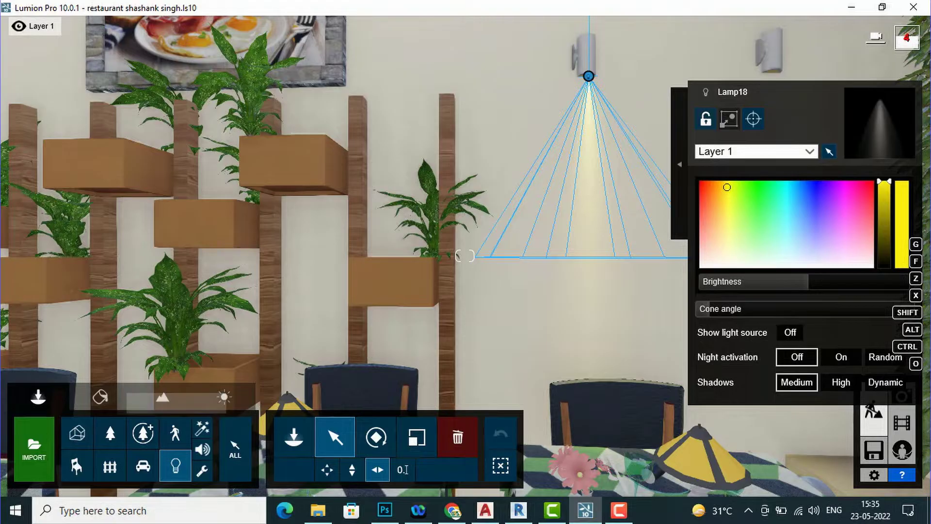
Step: Place another Lamp18 spotlight under the second wall lamp, the one nearest the green wall
{"action": "right_click_drag", "start_coordinate": [465, 255], "coordinate": [633, 223]}
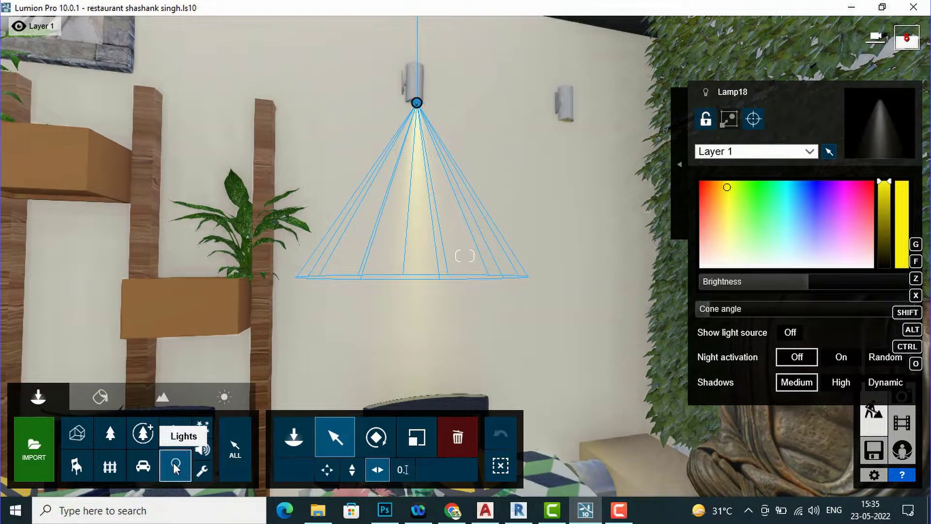
{"action": "left_click", "coordinate": [173, 462]}
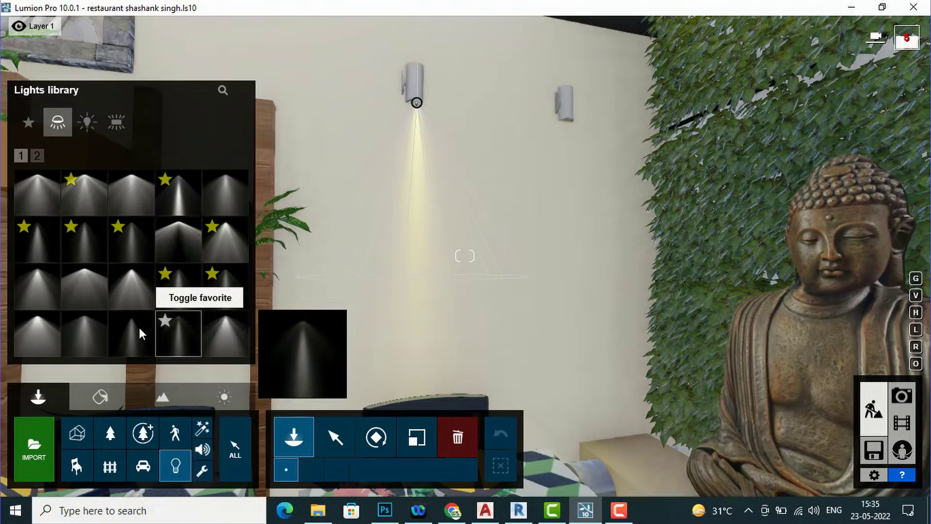
{"action": "left_click", "coordinate": [558, 128]}
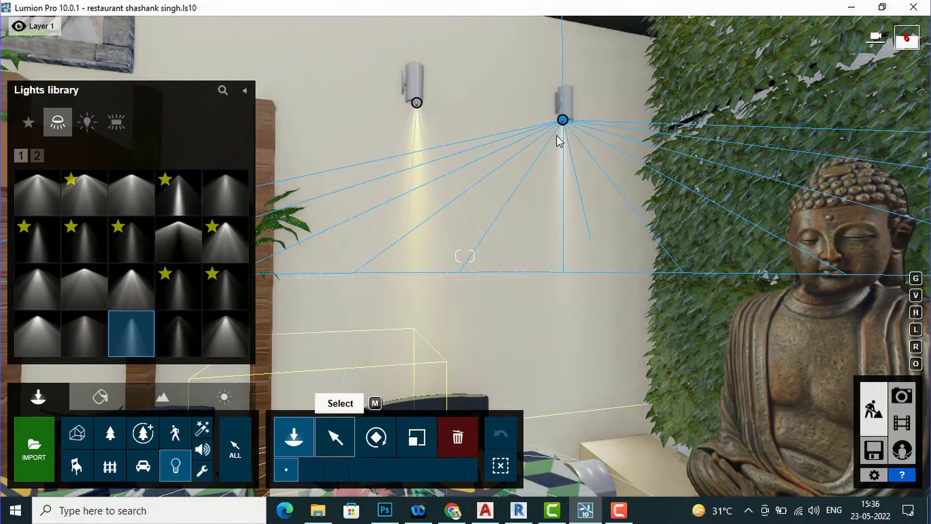
Step: Adjust the second wall lamp's spotlight to a narrower cone angle, a brightness of about 609 and a yellow colour
{"action": "left_click", "coordinate": [335, 436]}
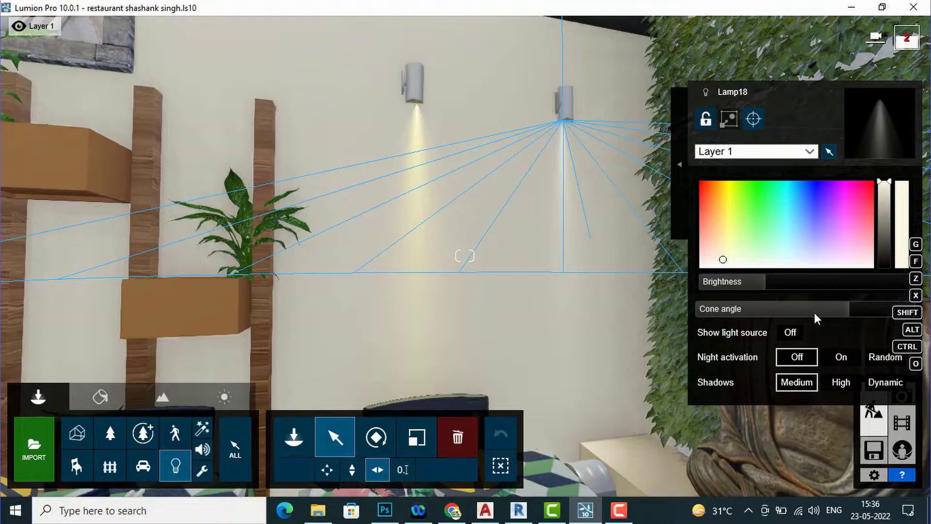
{"action": "left_click_drag", "start_coordinate": [813, 309], "coordinate": [732, 308]}
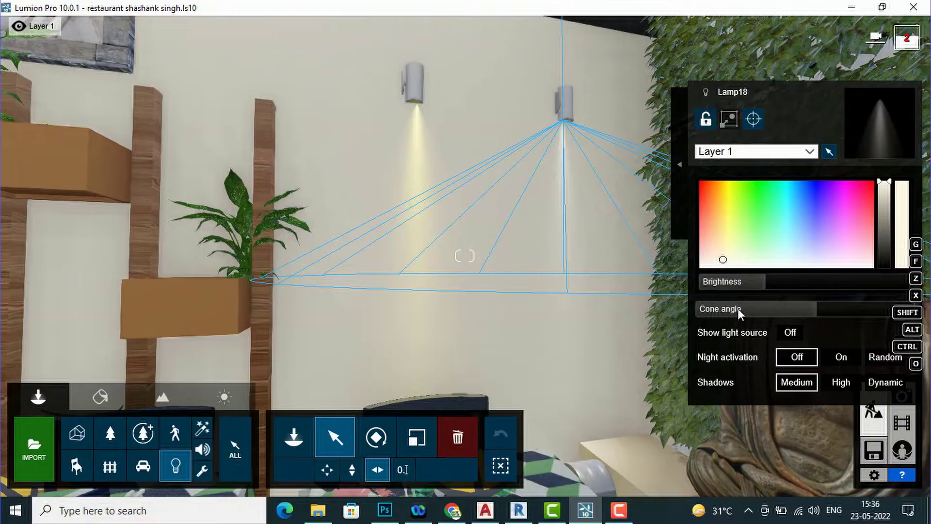
{"action": "left_click_drag", "start_coordinate": [769, 308], "coordinate": [775, 280]}
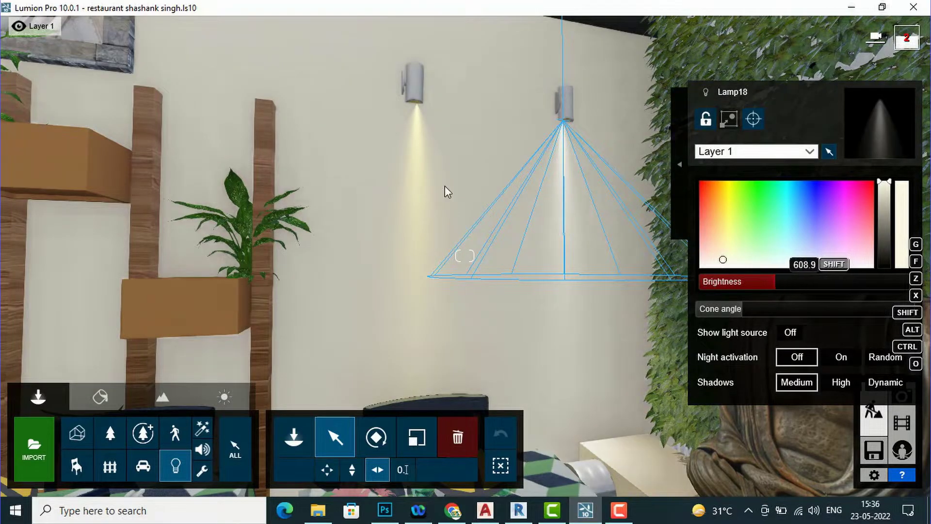
{"action": "left_click", "coordinate": [727, 216]}
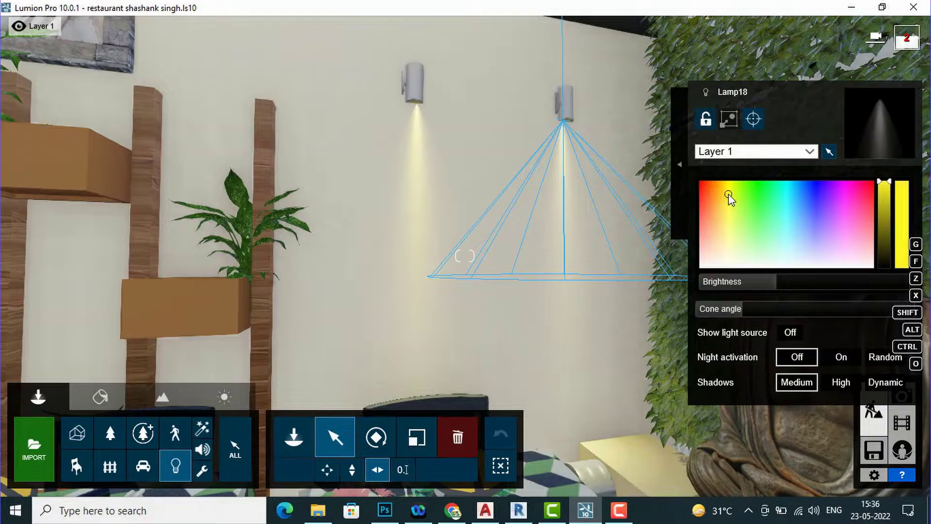
Step: Apply the indoor Linoleum 010 1024 material to the hanging linear lamp's light panel with a small custom map scale
{"action": "right_click_drag", "start_coordinate": [601, 145], "coordinate": [458, 164]}
{"action": "right_click_drag", "start_coordinate": [582, 148], "coordinate": [598, 156]}
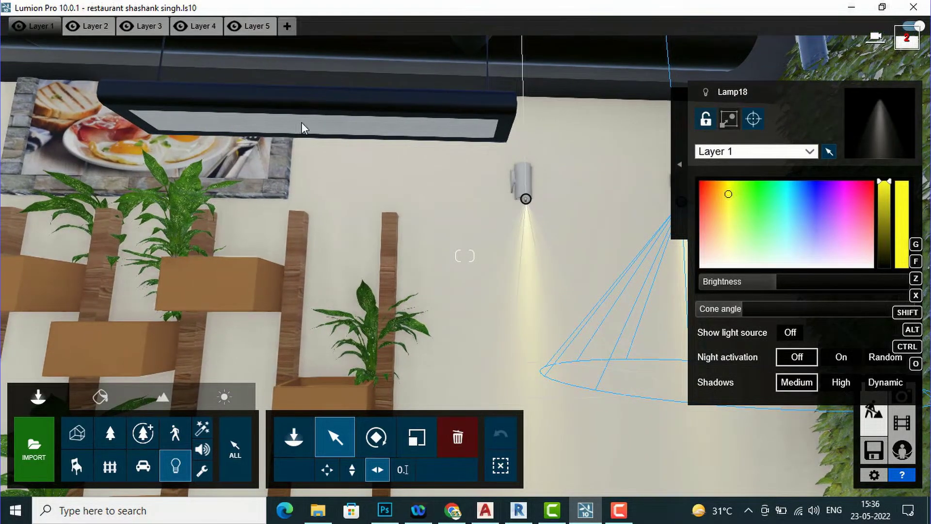
{"action": "left_click", "coordinate": [100, 397]}
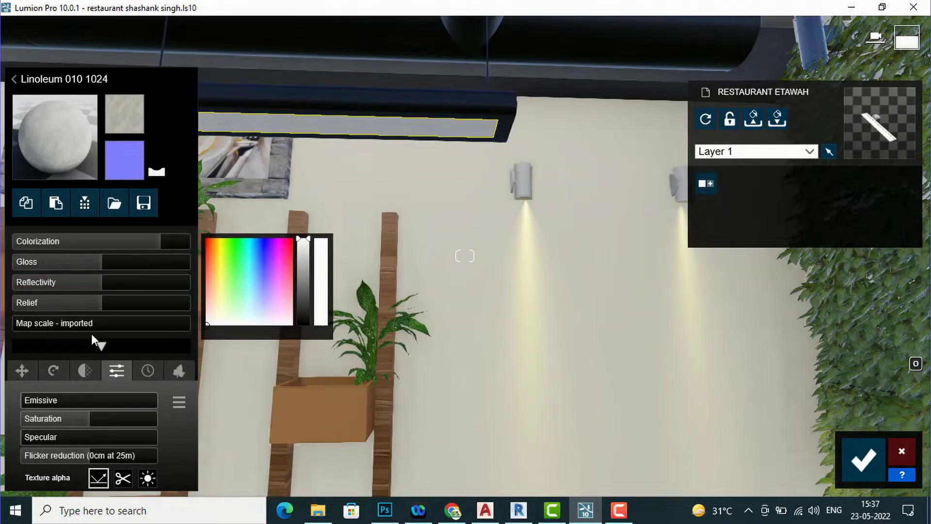
{"action": "left_click", "coordinate": [54, 146]}
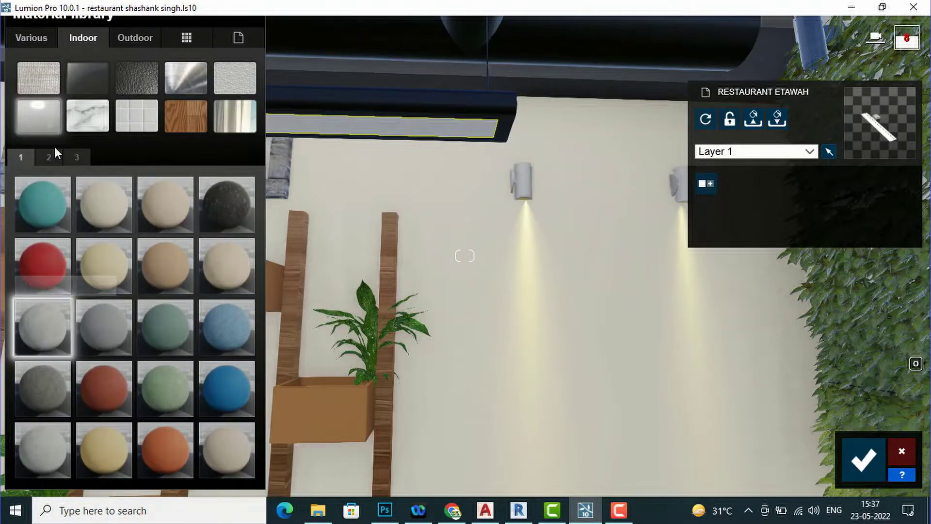
{"action": "left_click", "coordinate": [47, 320]}
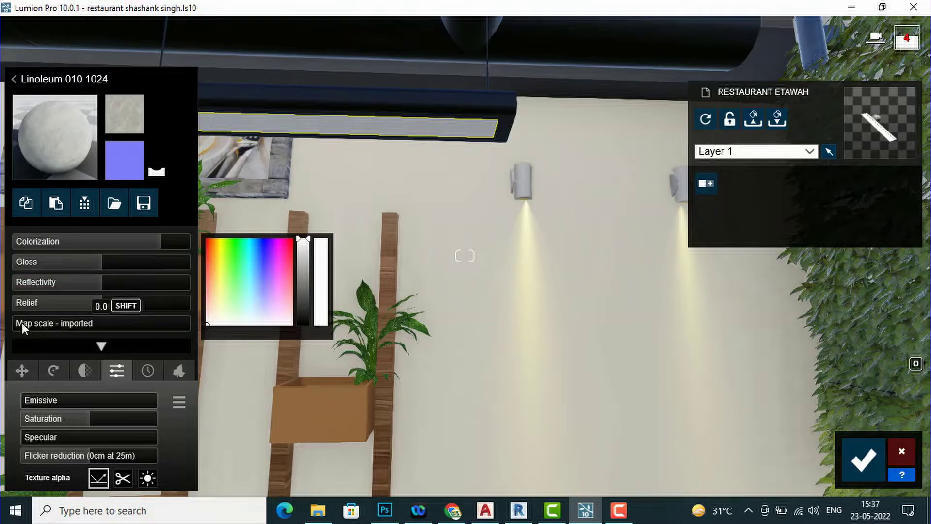
{"action": "left_click", "coordinate": [26, 321]}
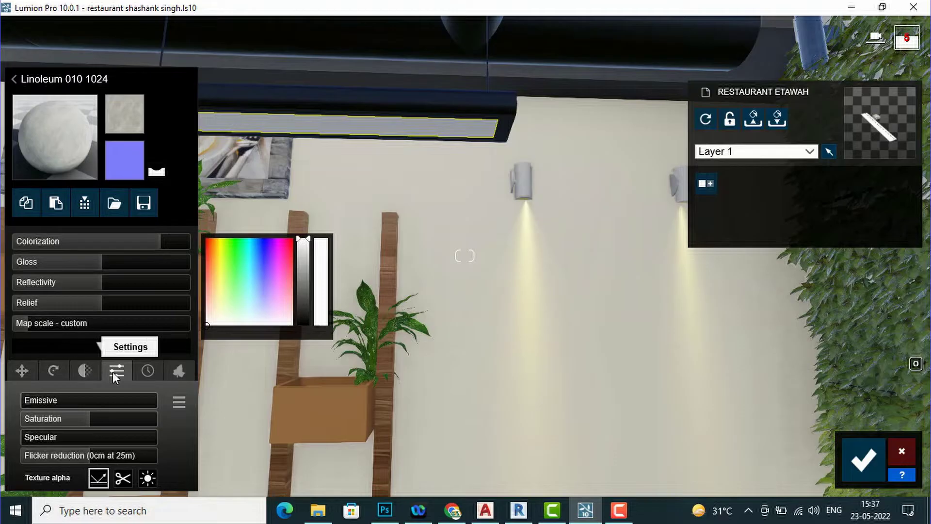
Step: Increase the emissive value of the hanging lamp's panel material so it glows, and save the material changes
{"action": "mouse_move", "coordinate": [27, 398]}
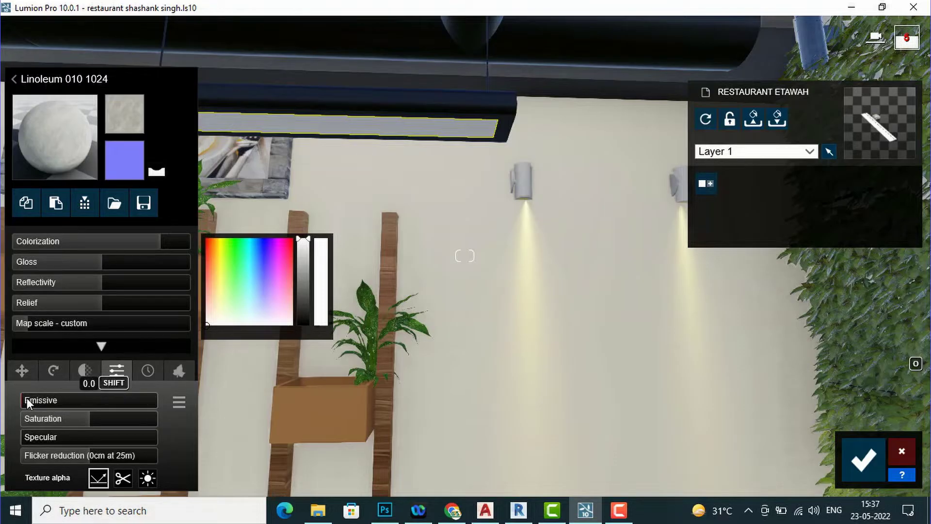
{"action": "left_click_drag", "start_coordinate": [32, 397], "coordinate": [62, 399]}
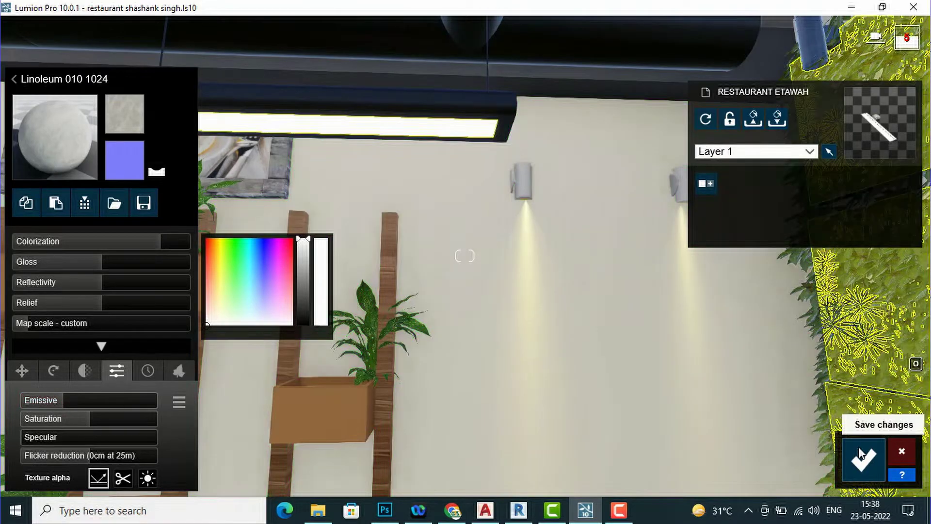
{"action": "left_click", "coordinate": [871, 459]}
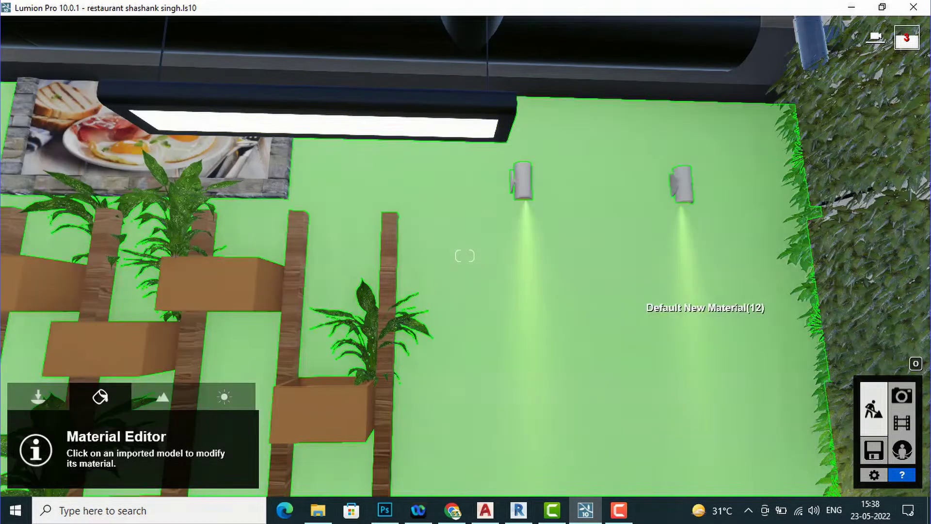
{"action": "right_click_drag", "start_coordinate": [703, 304], "coordinate": [496, 450]}
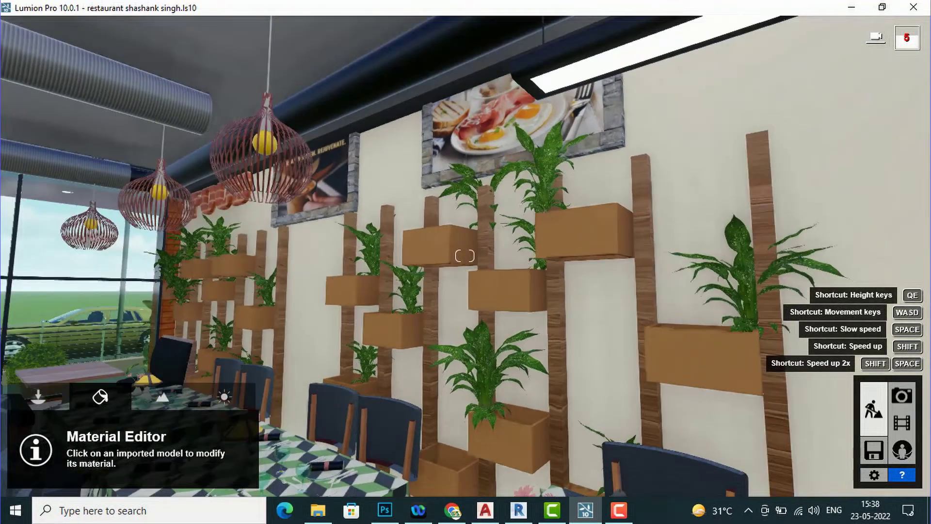
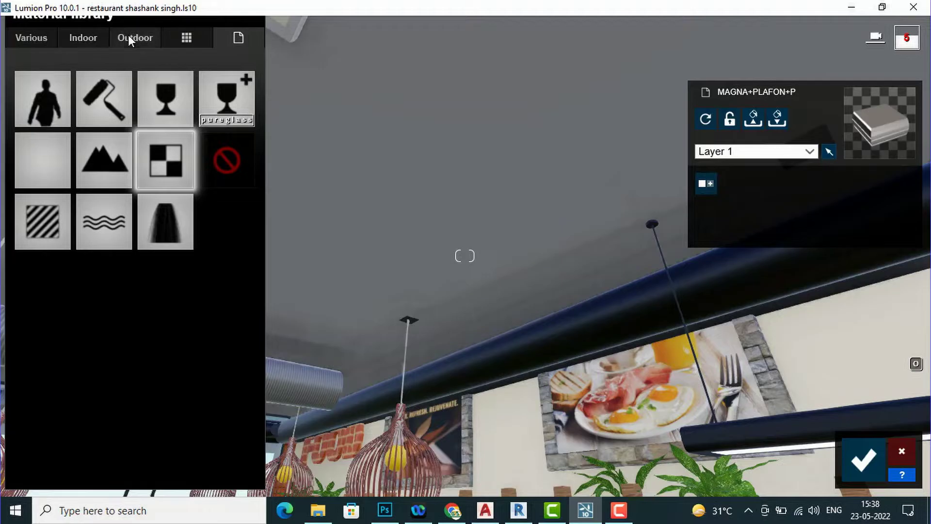
Step: Apply the outdoor Metal Painted 002 1024 material to the square ceiling lights' frame and lower its reflectivity
{"action": "left_click", "coordinate": [128, 37]}
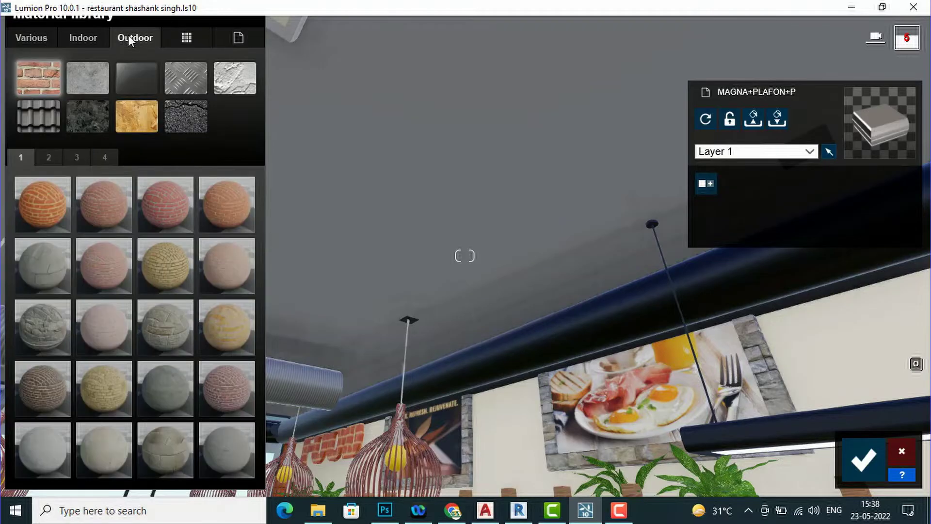
{"action": "left_click", "coordinate": [191, 76]}
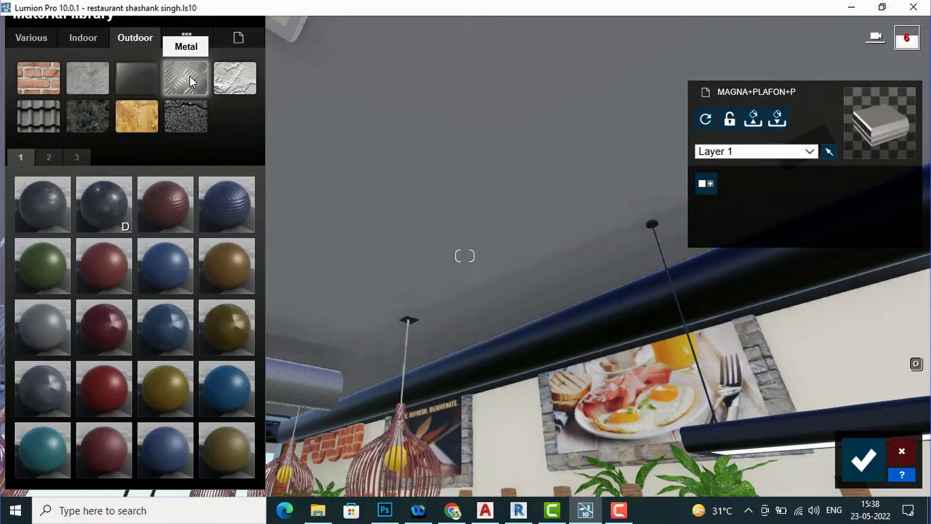
{"action": "left_click", "coordinate": [43, 333]}
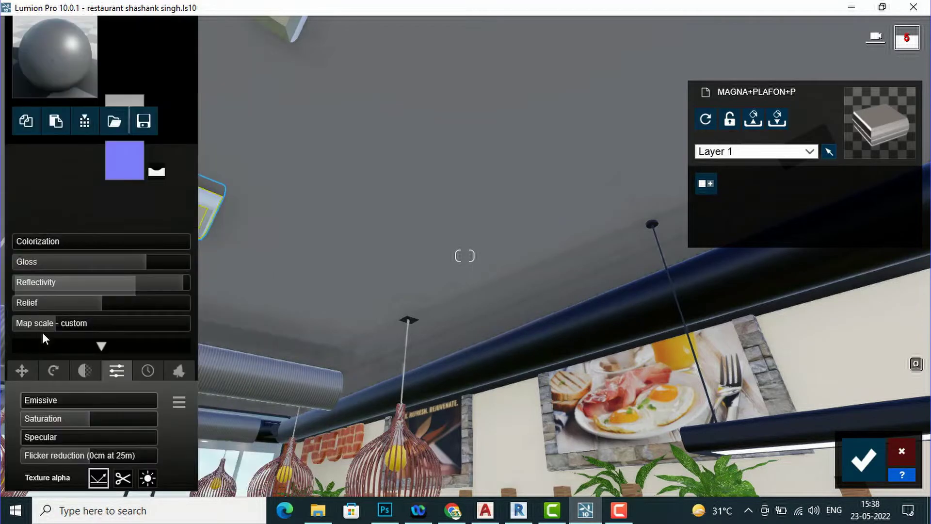
{"action": "left_click_drag", "start_coordinate": [164, 285], "coordinate": [81, 280]}
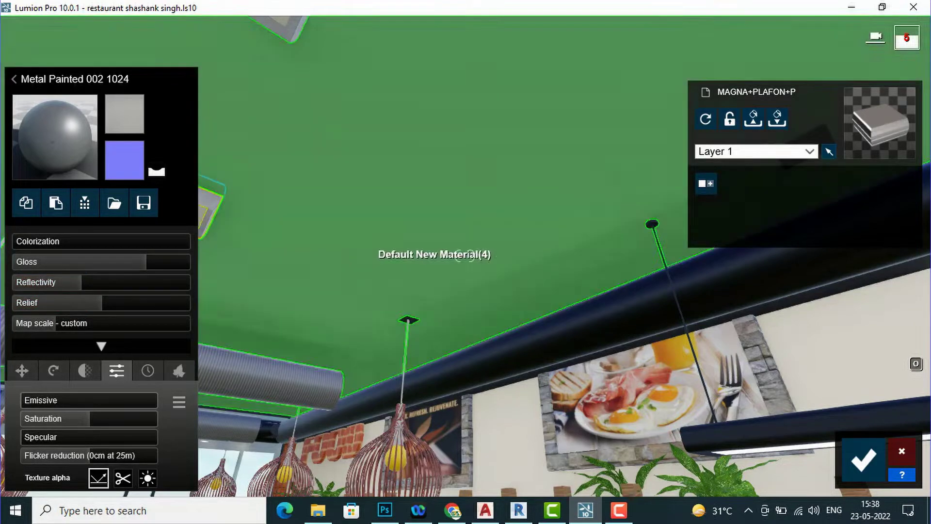
Step: Colour the ceiling light frame's painted metal black with colorization at 1.0 and save the material changes
{"action": "right_click_drag", "start_coordinate": [464, 256], "coordinate": [443, 238]}
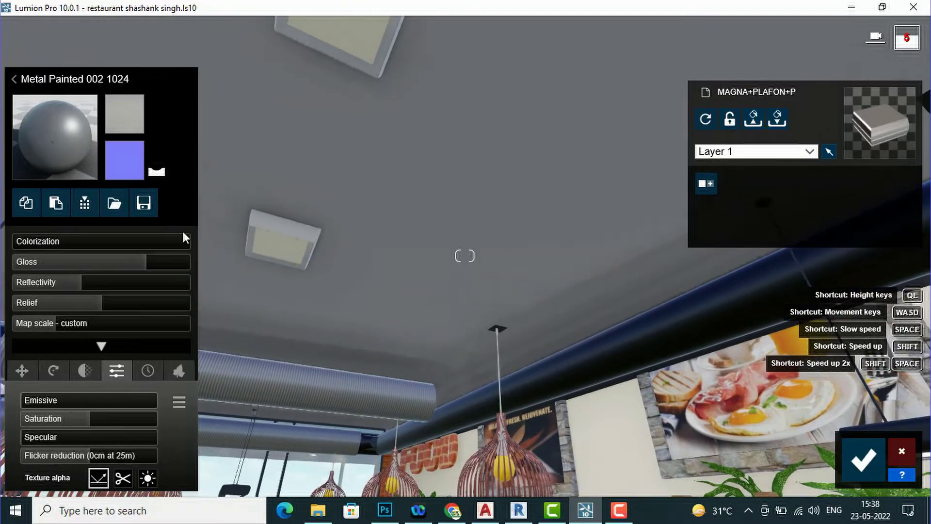
{"action": "left_click_drag", "start_coordinate": [27, 243], "coordinate": [219, 235]}
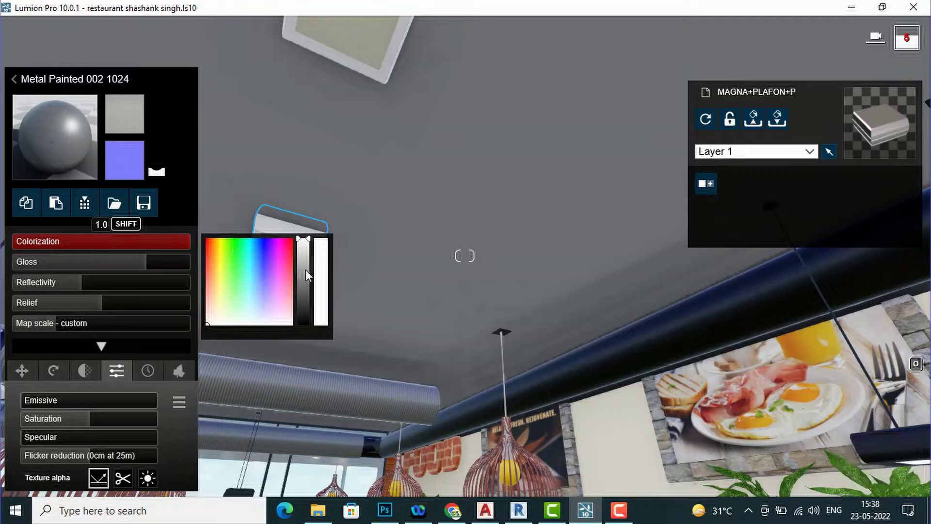
{"action": "left_click_drag", "start_coordinate": [304, 267], "coordinate": [304, 401]}
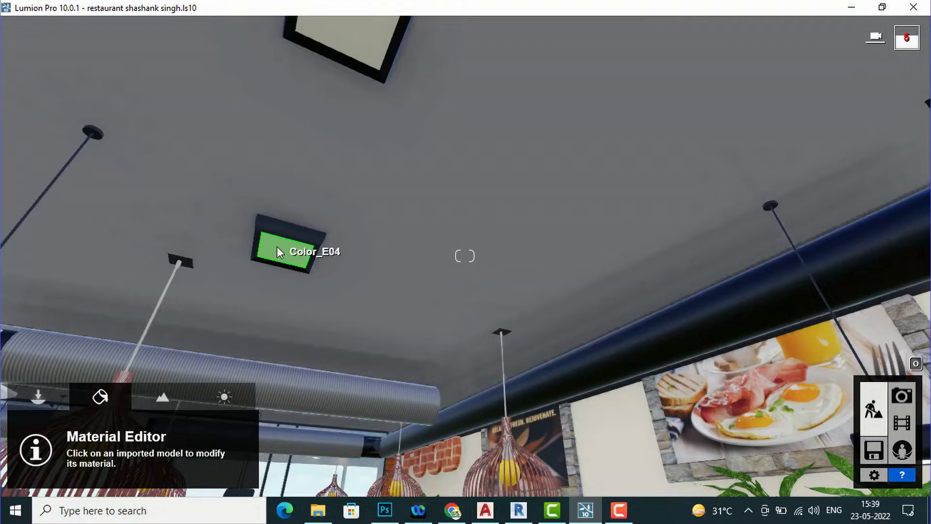
Step: Apply the indoor plastic Linoleum 010 1024 to the square ceiling lights' inner panel and reduce its map scale
{"action": "left_click", "coordinate": [278, 248]}
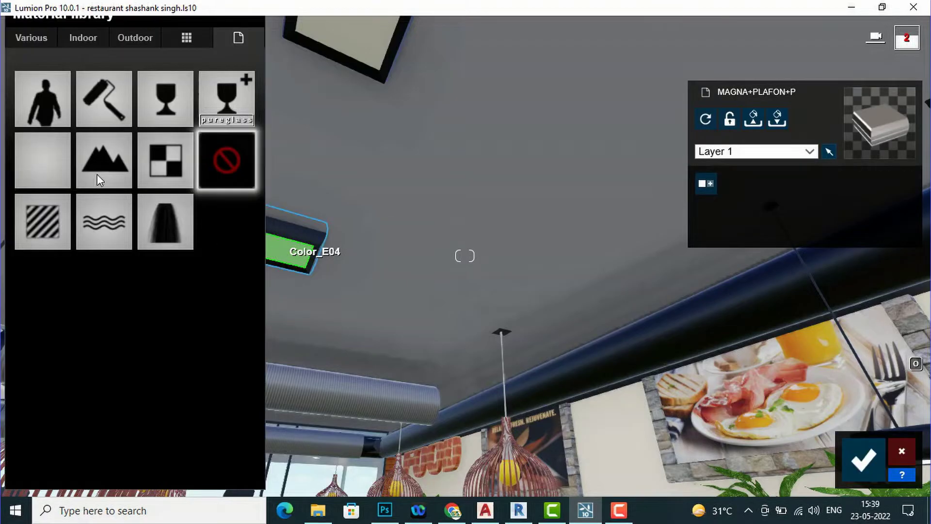
{"action": "left_click", "coordinate": [74, 32]}
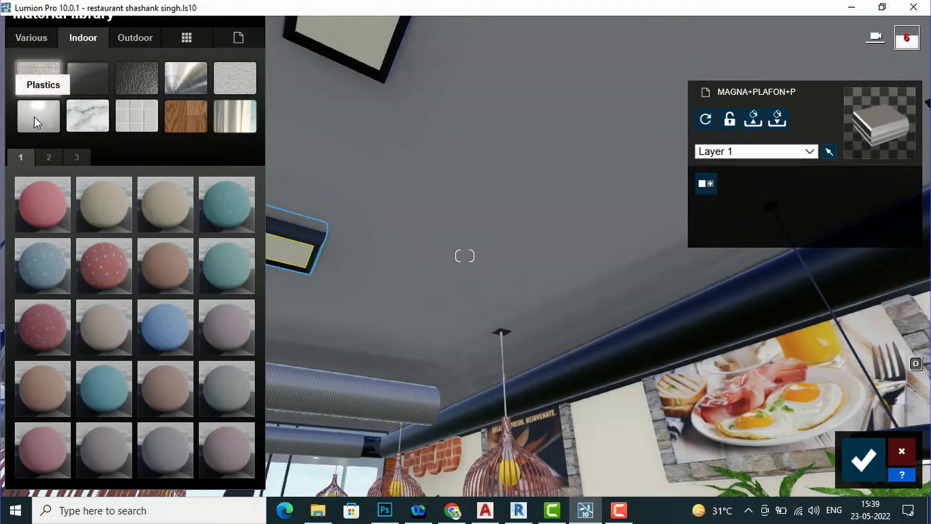
{"action": "left_click", "coordinate": [34, 117]}
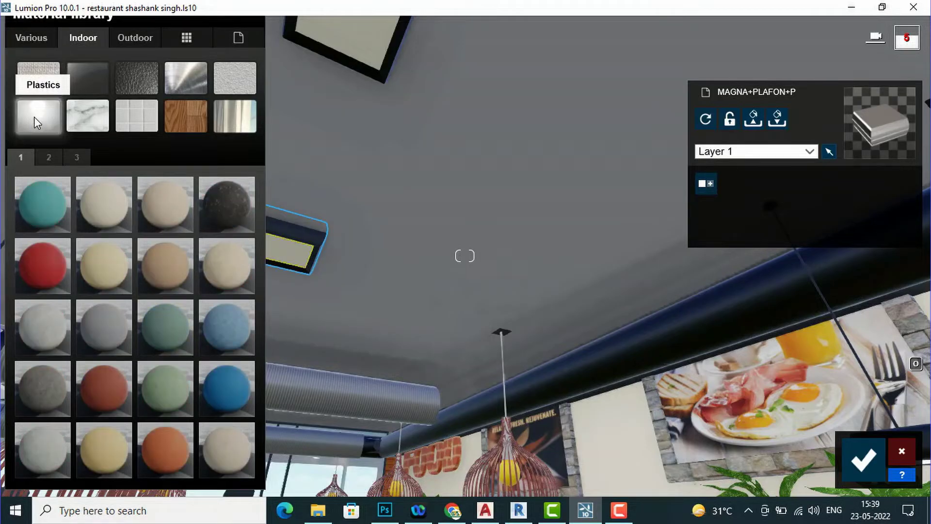
{"action": "left_click", "coordinate": [33, 318]}
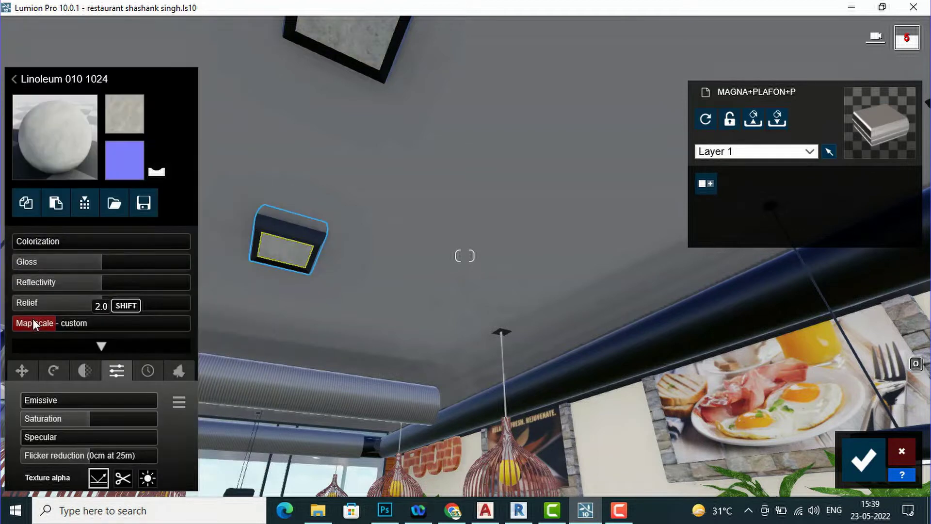
{"action": "left_click", "coordinate": [30, 324]}
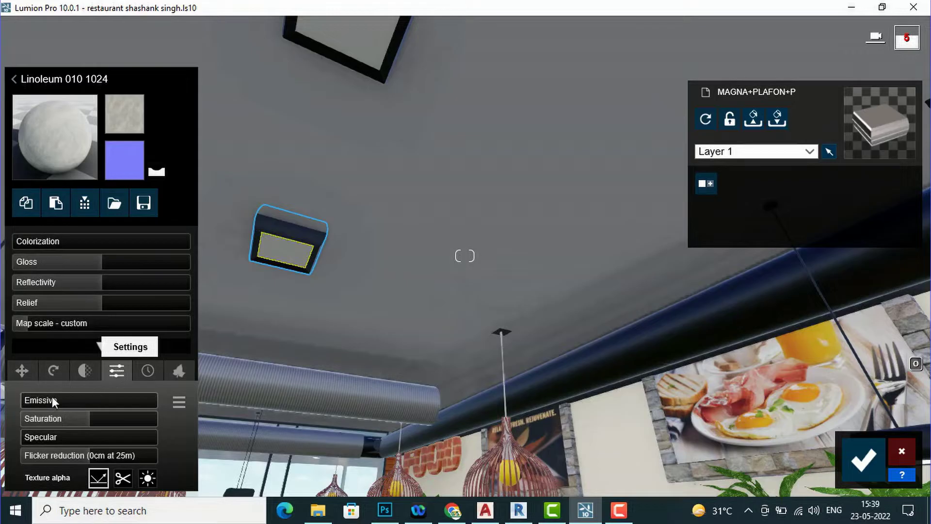
Step: Increase the emissive value of the square ceiling lights' panel material so it glows, and finish editing it
{"action": "left_click_drag", "start_coordinate": [46, 405], "coordinate": [58, 407]}
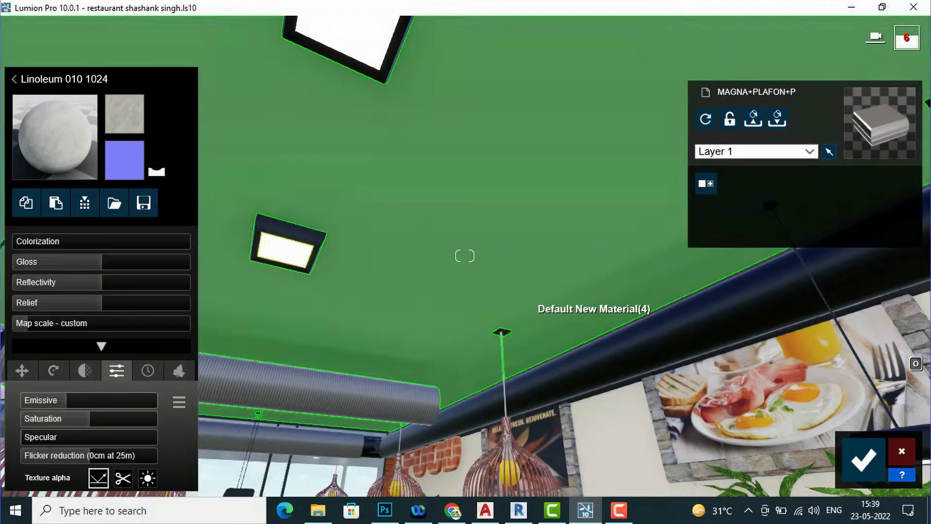
{"action": "right_click_drag", "start_coordinate": [565, 291], "coordinate": [571, 301]}
{"action": "mouse_move", "coordinate": [465, 255]}
{"action": "right_mouse_down"}
{"action": "mouse_move", "coordinate": [425, 411]}
{"action": "mouse_move", "coordinate": [463, 272]}
{"action": "right_mouse_up"}
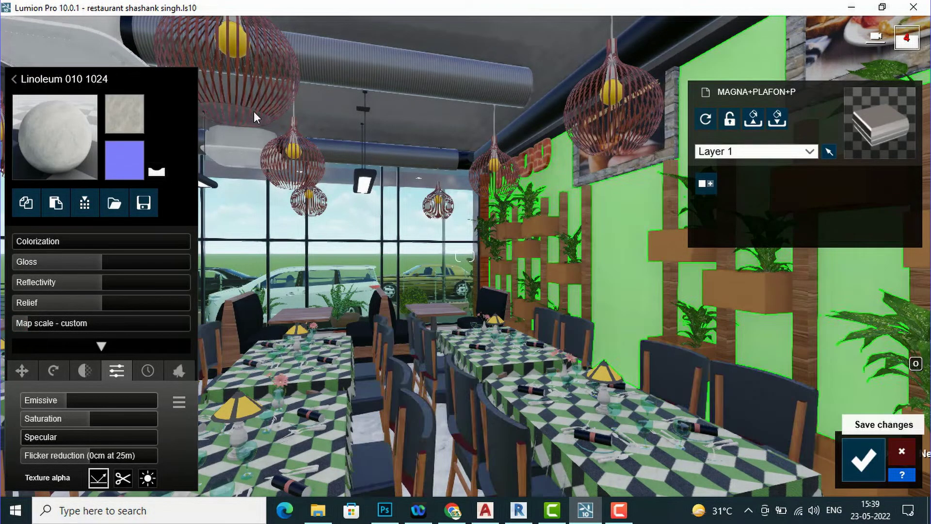
{"action": "key", "text": "Escape"}
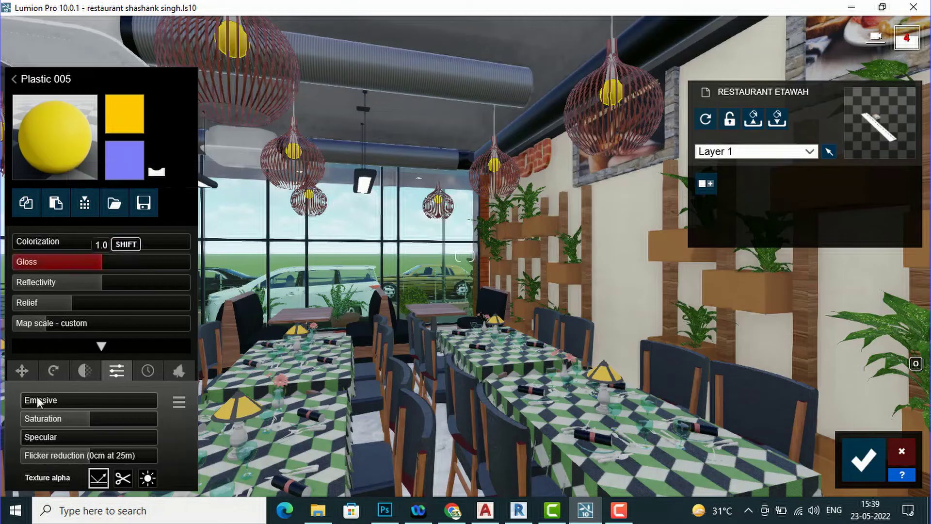
Step: Raise the emissive value of the pendant bulbs' yellow Plastic 005 material to a strong glow and save the changes
{"action": "mouse_move", "coordinate": [26, 403]}
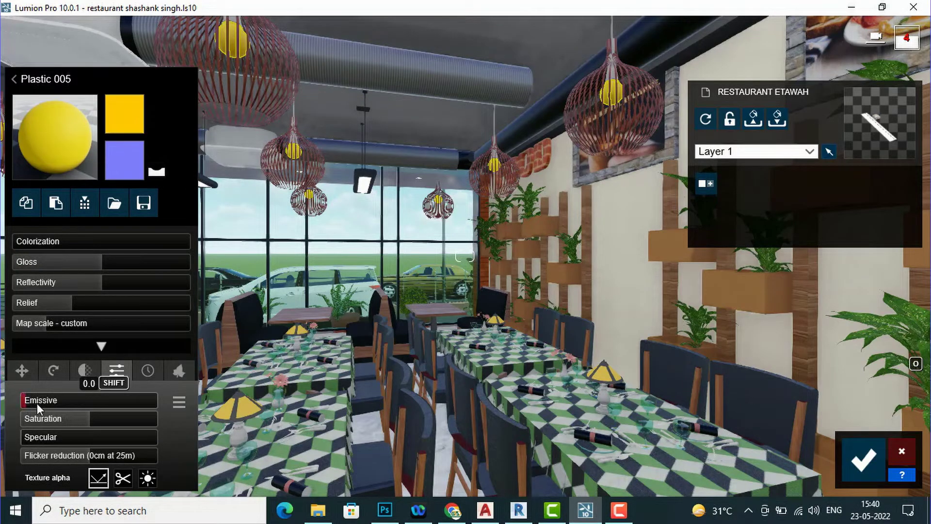
{"action": "left_click_drag", "start_coordinate": [65, 400], "coordinate": [69, 400]}
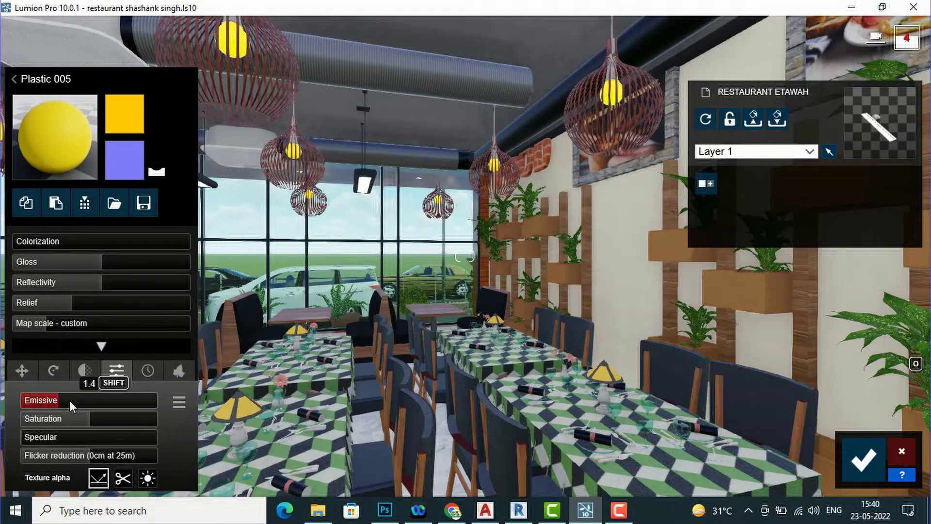
{"action": "left_click_drag", "start_coordinate": [100, 401], "coordinate": [177, 403]}
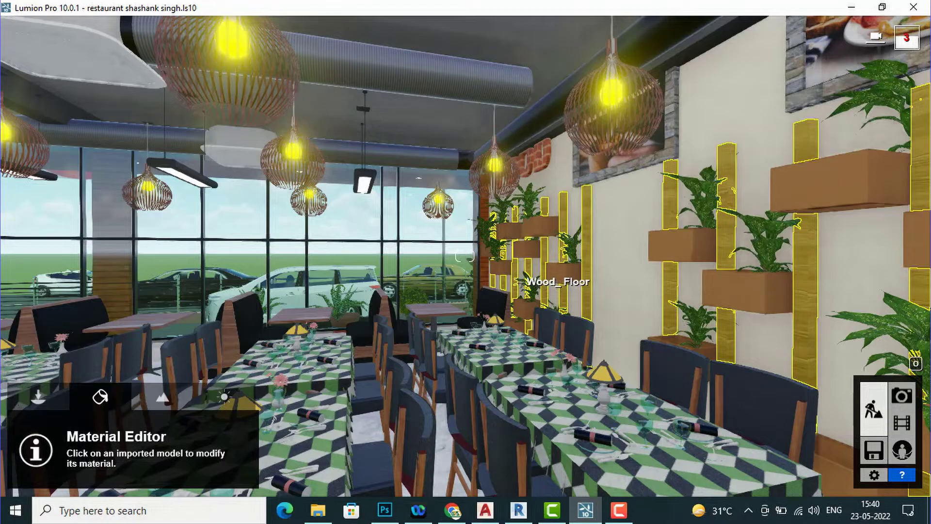
Step: Apply the indoor plastic Linoleum 010 1024 to the yellow shades of the table lamps
{"action": "right_click_drag", "start_coordinate": [557, 264], "coordinate": [698, 317]}
{"action": "right_click_drag", "start_coordinate": [465, 311], "coordinate": [513, 267]}
{"action": "key", "text": "q"}
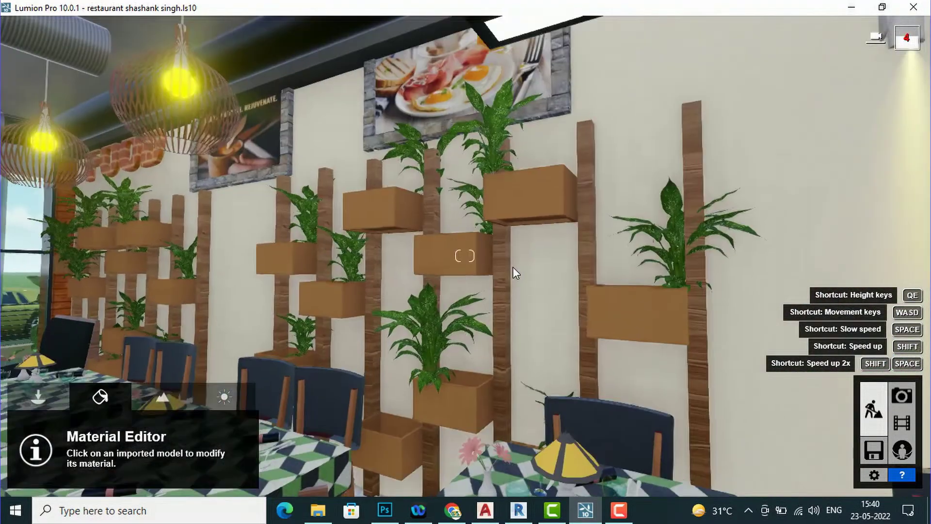
{"action": "key", "text": "s"}
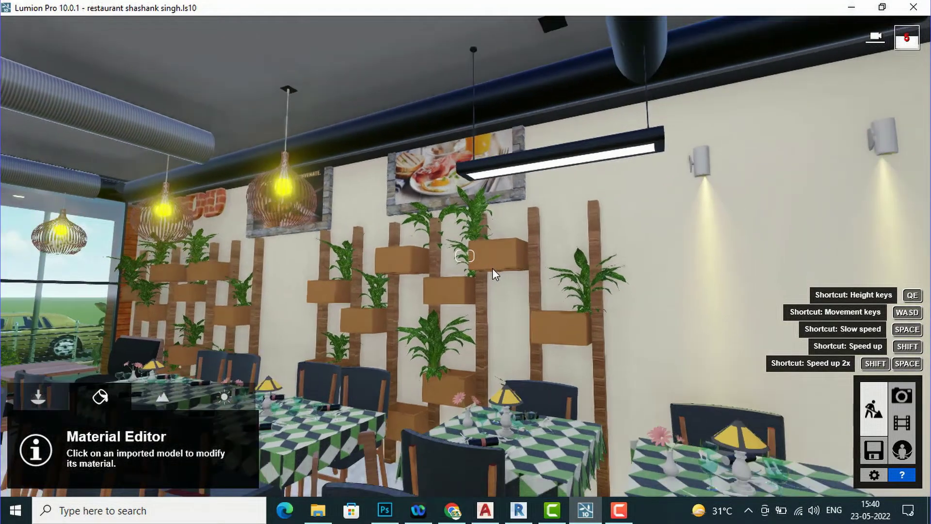
{"action": "key", "text": "s"}
{"action": "right_click_drag", "start_coordinate": [490, 269], "coordinate": [417, 309]}
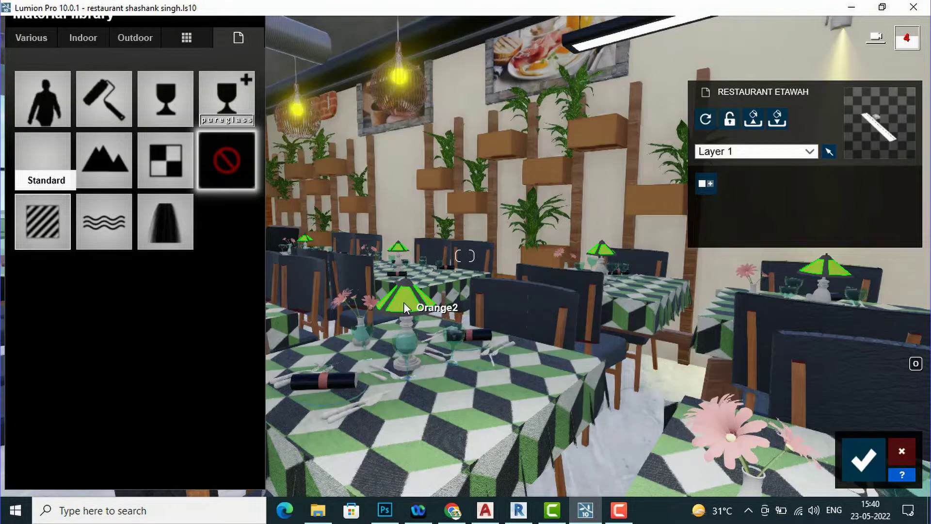
{"action": "left_click", "coordinate": [87, 39]}
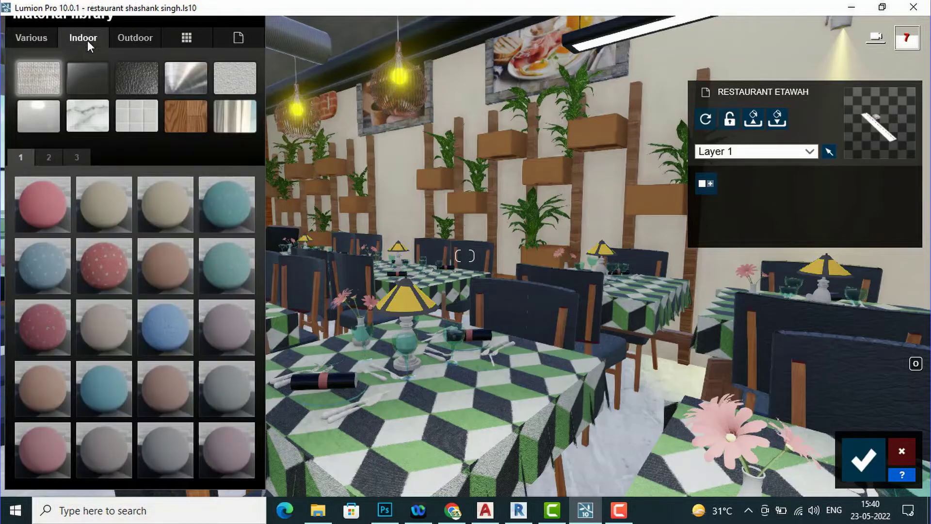
{"action": "left_click", "coordinate": [40, 126]}
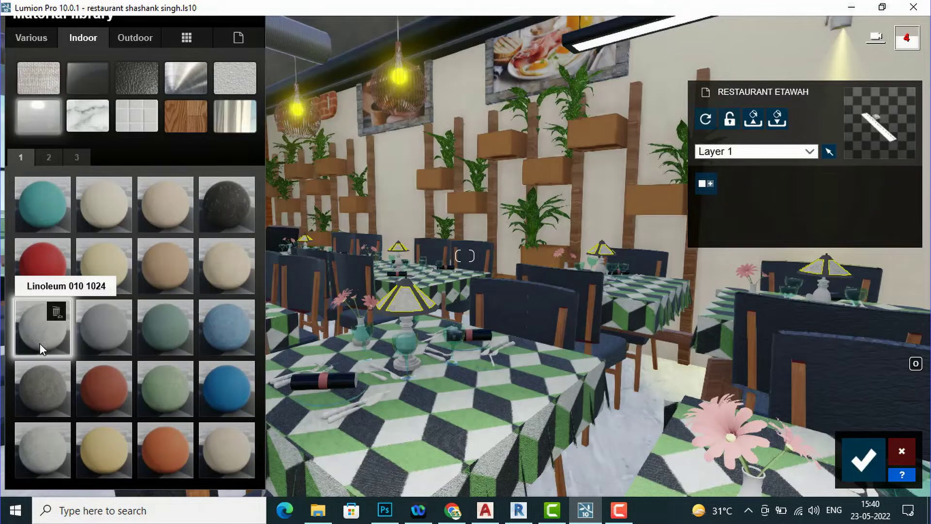
{"action": "left_click", "coordinate": [39, 348]}
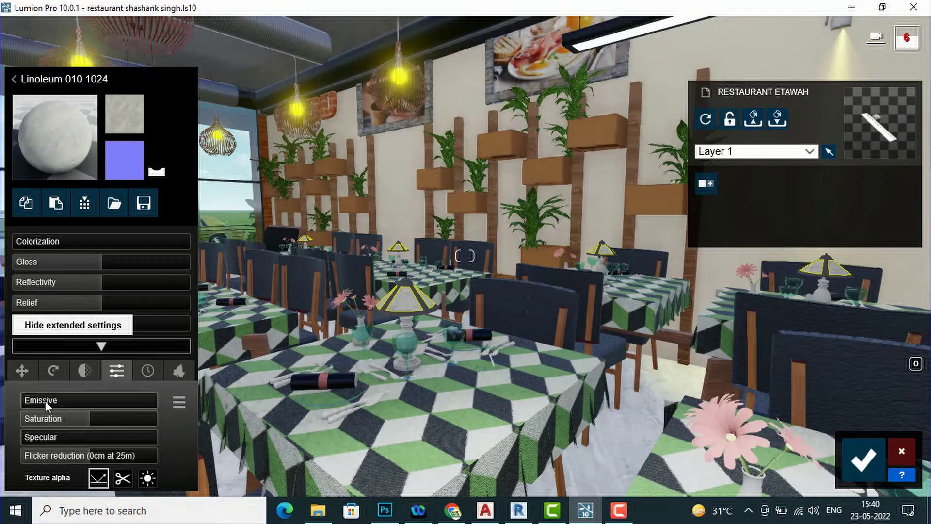
Step: Set the table lampshade material's emissive value to about 418.2 and tint it orange with colorization around 0.1
{"action": "left_click_drag", "start_coordinate": [50, 400], "coordinate": [136, 417]}
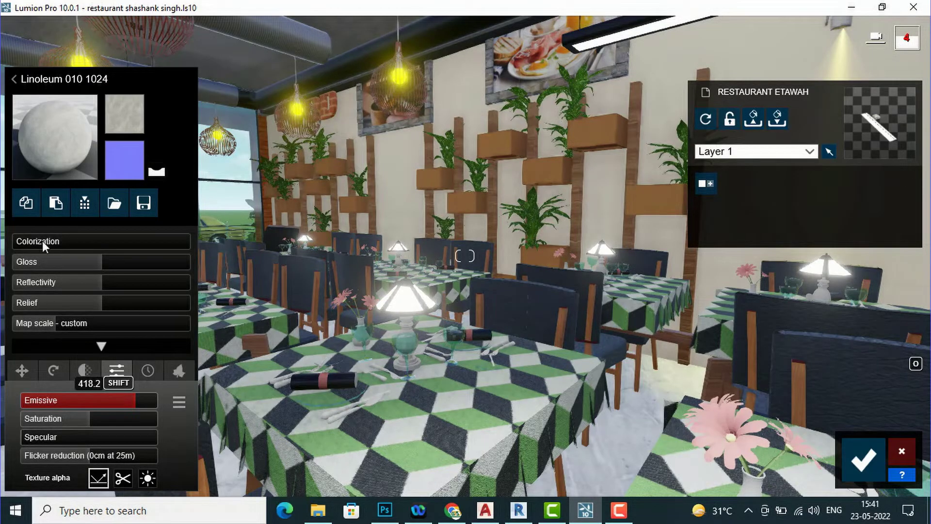
{"action": "left_click_drag", "start_coordinate": [30, 242], "coordinate": [63, 239]}
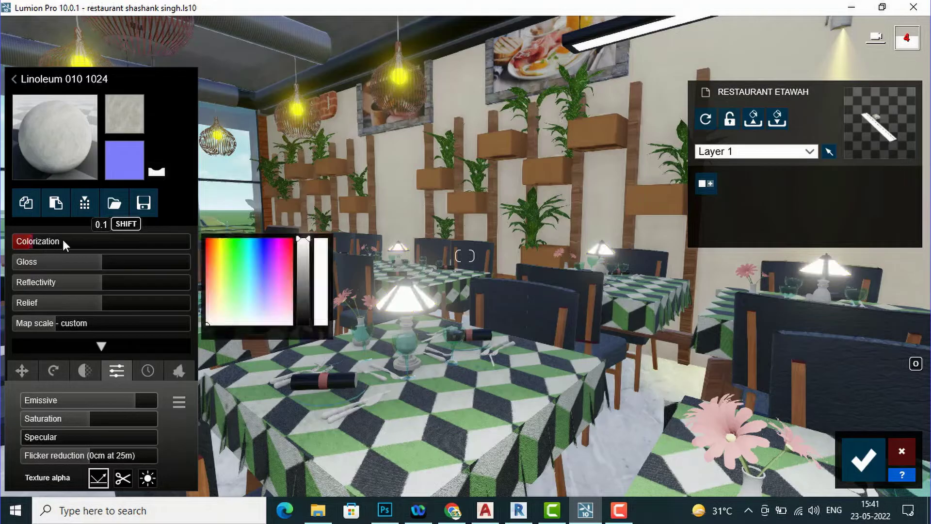
{"action": "left_click", "coordinate": [217, 260]}
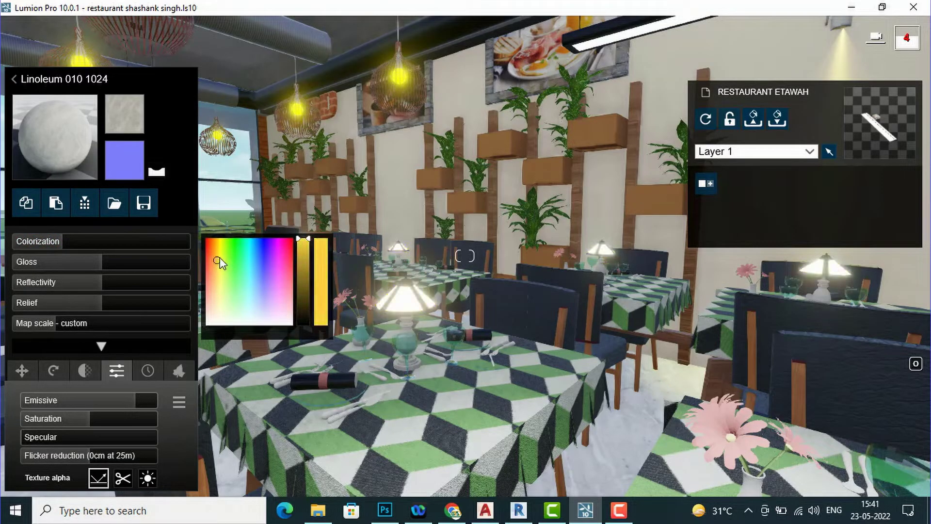
{"action": "left_click", "coordinate": [220, 249]}
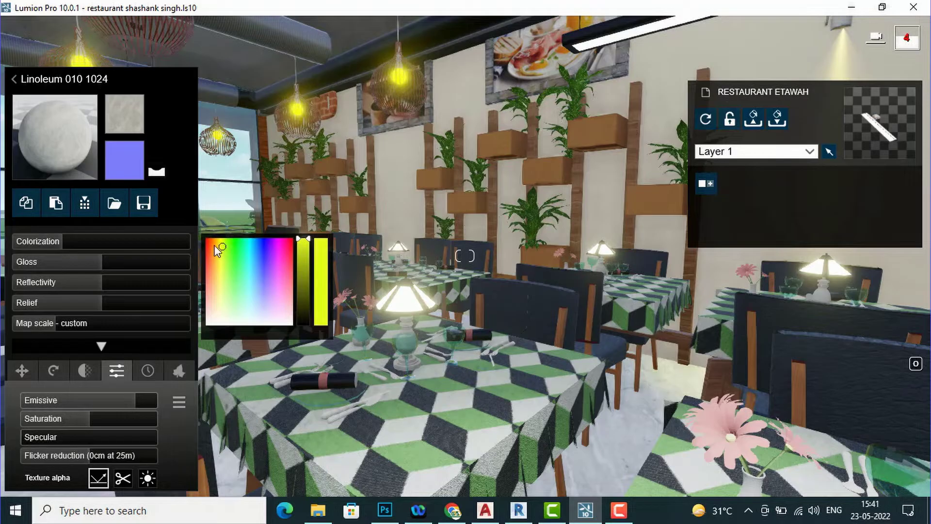
{"action": "left_click", "coordinate": [212, 247]}
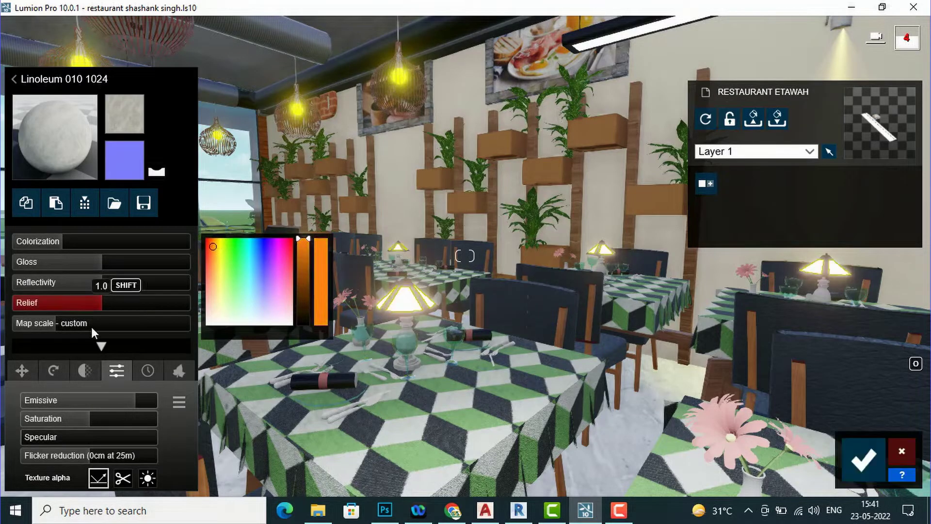
Step: Lower the lampshade material's emissive value, set its orange colorization to 1.0, minimise reflectivity, and save the changes
{"action": "left_click", "coordinate": [127, 400], "text": "shift"}
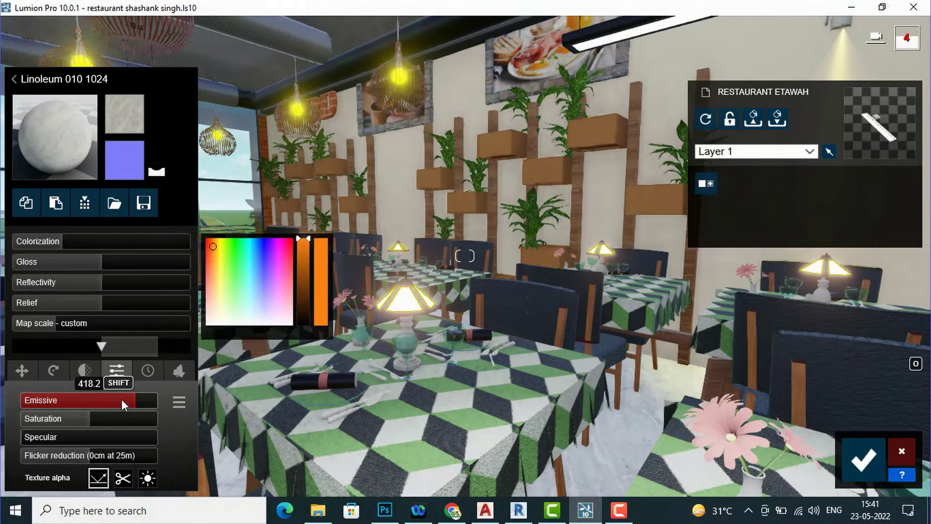
{"action": "left_click_drag", "start_coordinate": [121, 399], "coordinate": [112, 397], "text": "shift"}
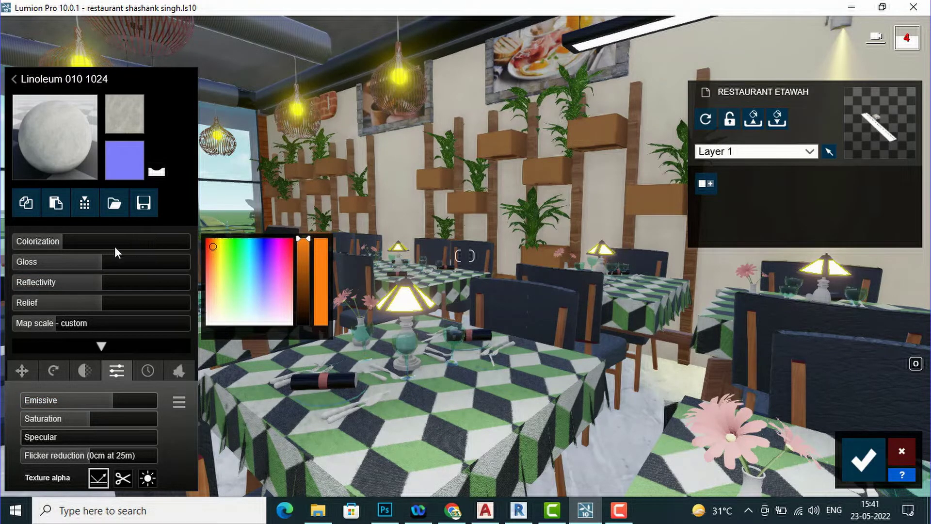
{"action": "left_click_drag", "start_coordinate": [105, 241], "coordinate": [296, 231], "text": "shift"}
{"action": "left_click", "coordinate": [212, 246]}
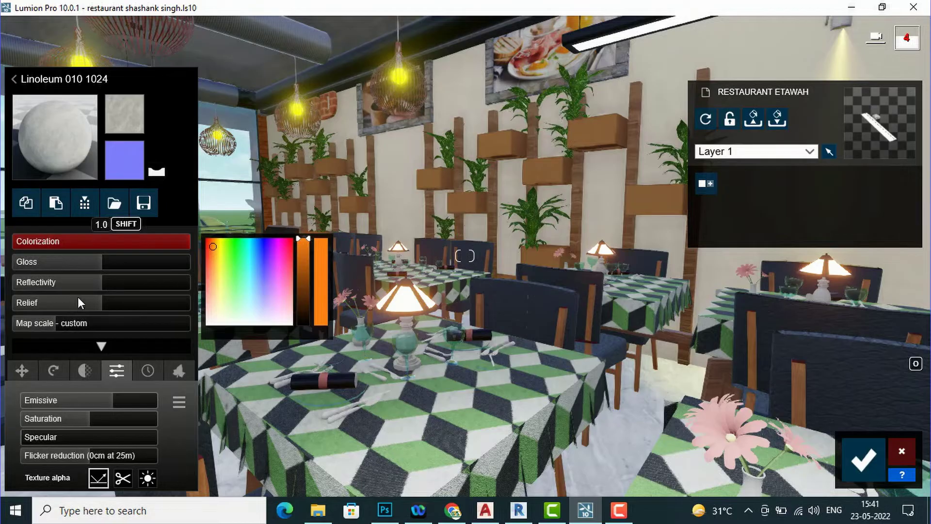
{"action": "left_click_drag", "start_coordinate": [95, 281], "coordinate": [20, 284], "text": "shift"}
{"action": "left_click", "coordinate": [868, 468]}
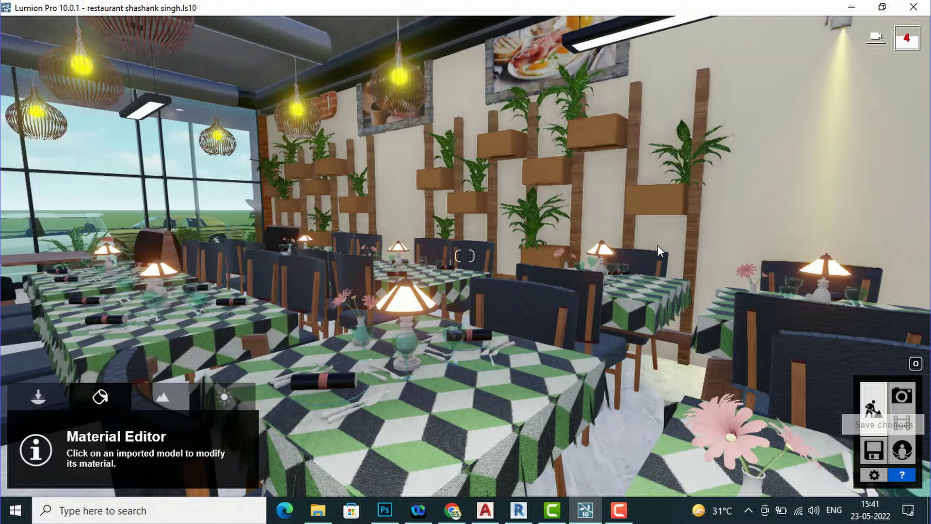
Step: Place an Omni Light Blue on the ceiling above the air-conditioning unit and select it for editing
{"action": "right_click_drag", "start_coordinate": [668, 244], "coordinate": [621, 267]}
{"action": "right_click_drag", "start_coordinate": [465, 254], "coordinate": [609, 298]}
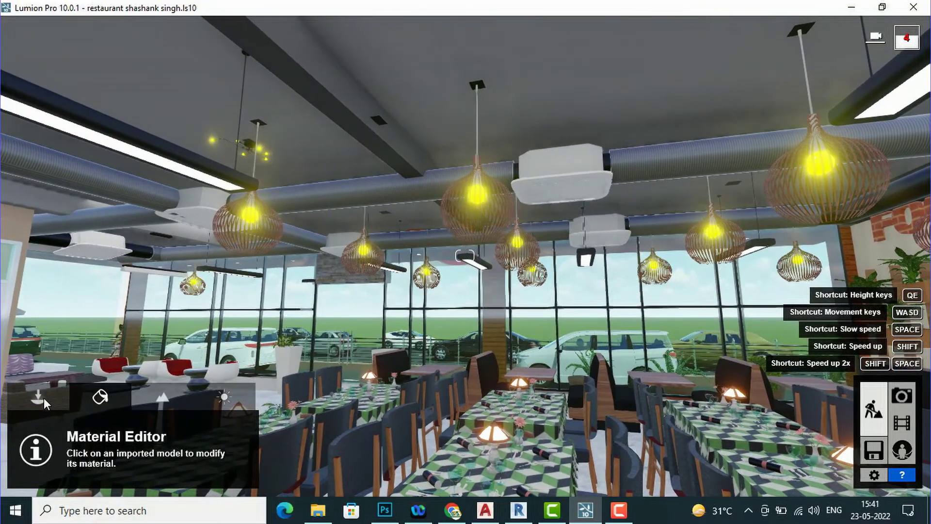
{"action": "left_click", "coordinate": [43, 397]}
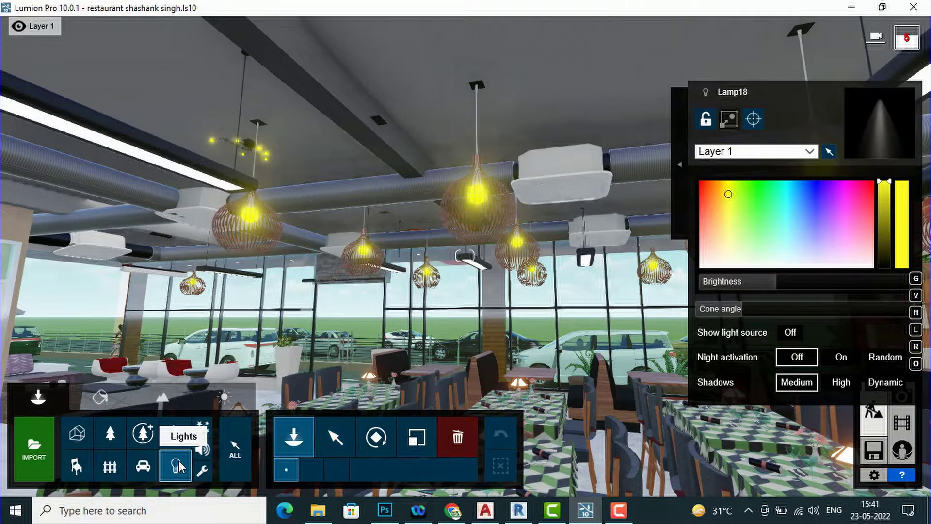
{"action": "left_click", "coordinate": [178, 465]}
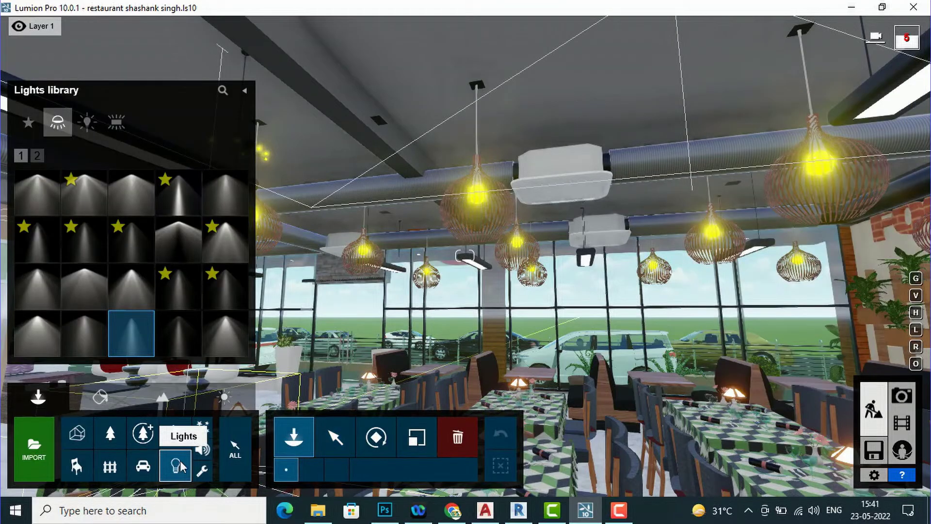
{"action": "left_click", "coordinate": [85, 122]}
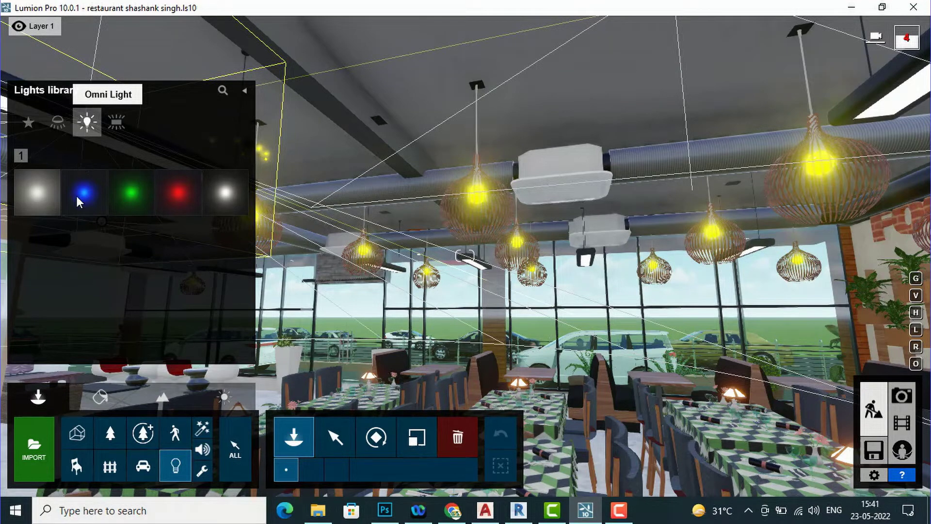
{"action": "mouse_move", "coordinate": [84, 203]}
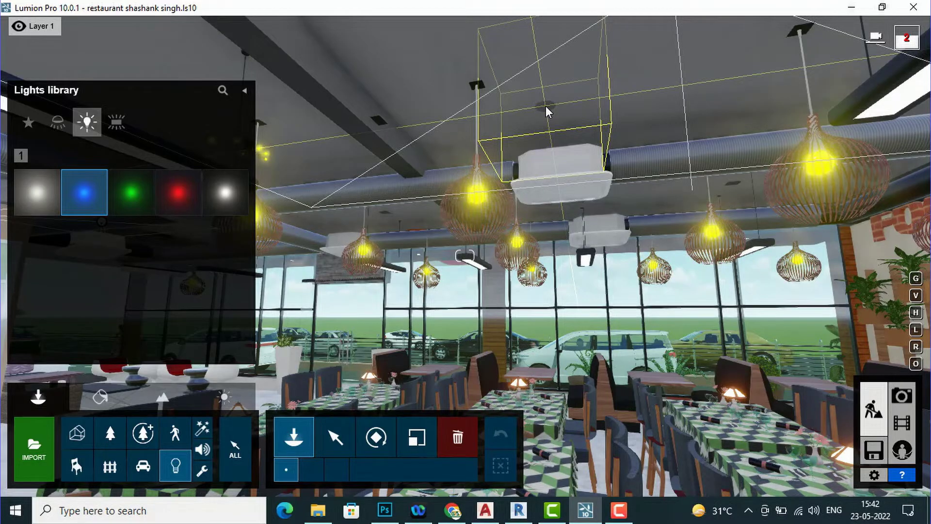
{"action": "left_click", "coordinate": [546, 105]}
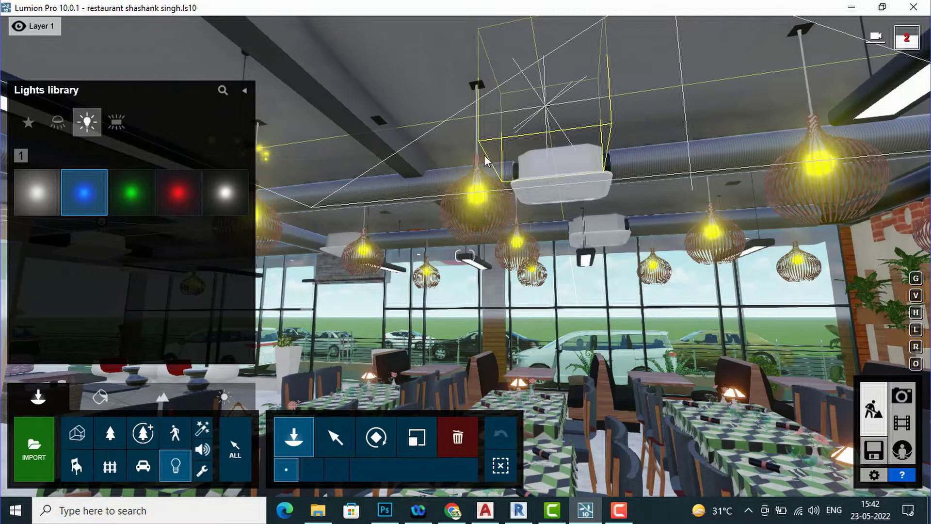
{"action": "left_click", "coordinate": [340, 444]}
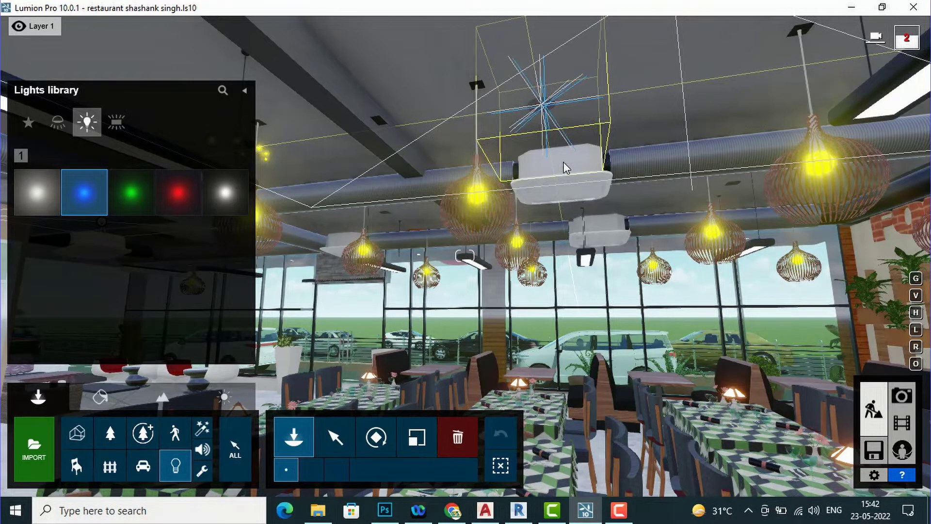
{"action": "left_click", "coordinate": [545, 106]}
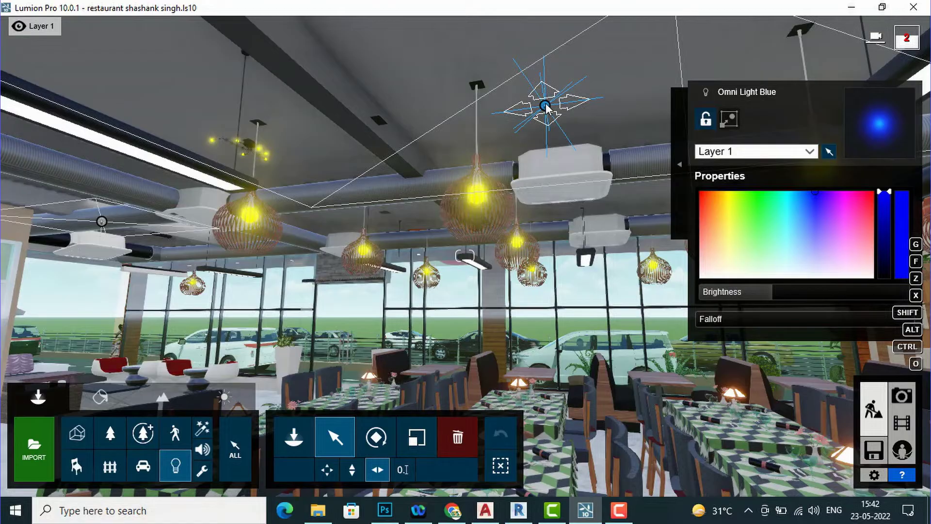
Step: Preview the lighting in Photo mode and reframe the camera to face the rows of dining tables
{"action": "left_click", "coordinate": [902, 399]}
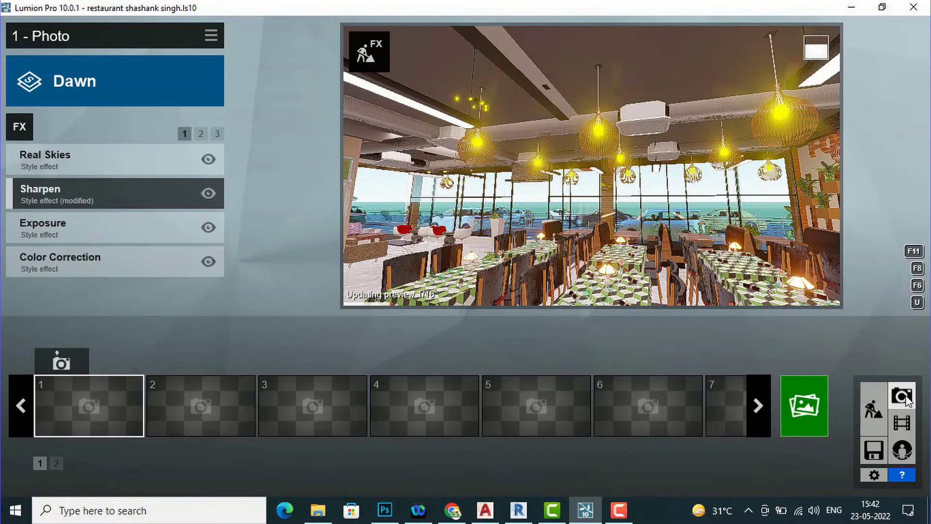
{"action": "left_click", "coordinate": [644, 216]}
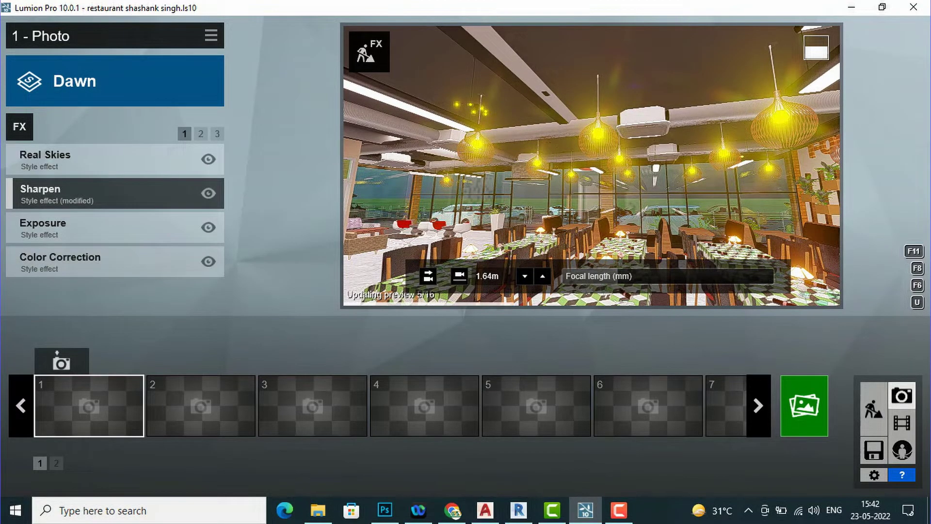
{"action": "right_click_drag", "start_coordinate": [591, 166], "coordinate": [626, 166]}
{"action": "right_click_drag", "start_coordinate": [694, 65], "coordinate": [563, 157]}
{"action": "key", "text": "w"}
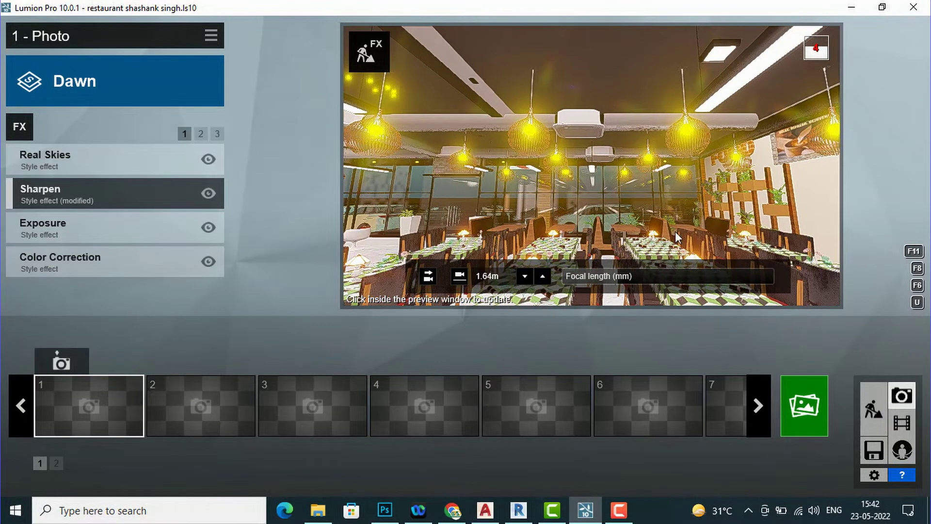
Step: Return to Build mode, strongly raise the blue omni light's brightness, and update the Photo preview to check it
{"action": "left_click", "coordinate": [871, 407]}
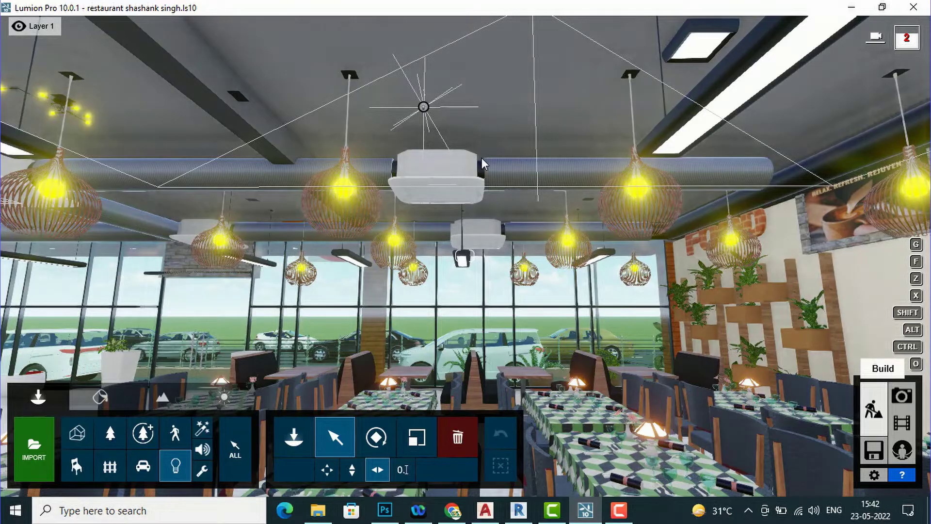
{"action": "left_click", "coordinate": [424, 107]}
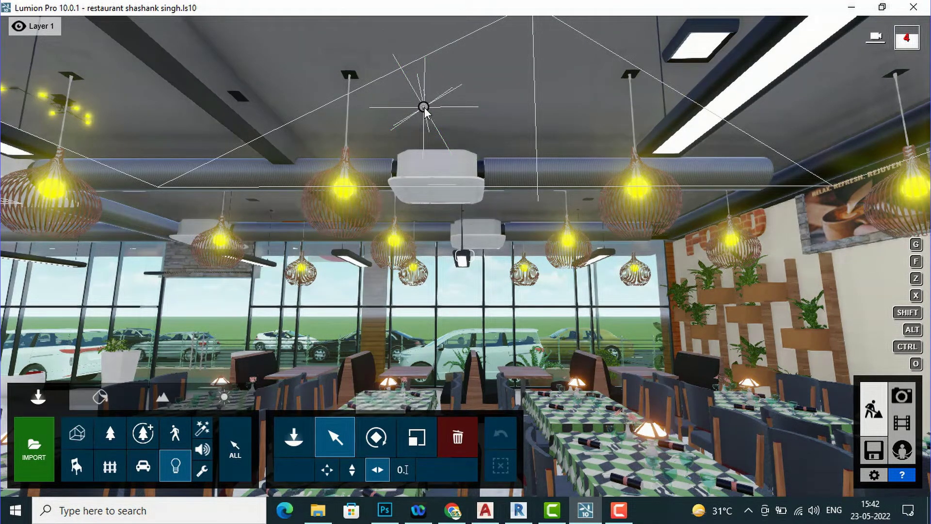
{"action": "left_click", "coordinate": [424, 107]}
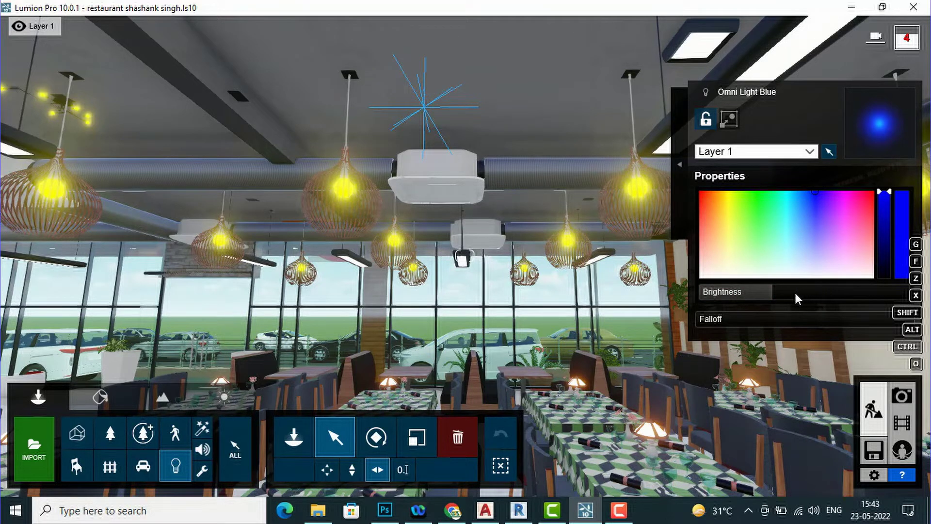
{"action": "left_click_drag", "start_coordinate": [794, 288], "coordinate": [904, 399]}
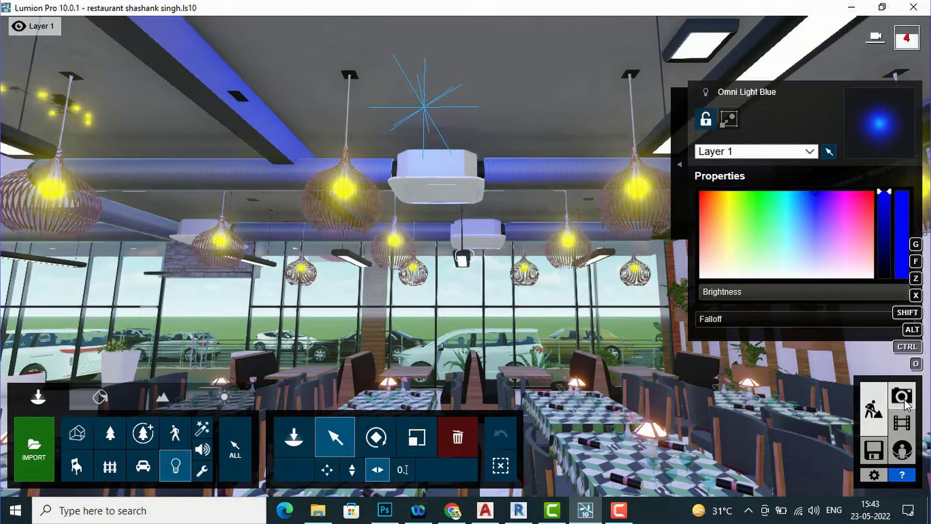
{"action": "left_click", "coordinate": [905, 404]}
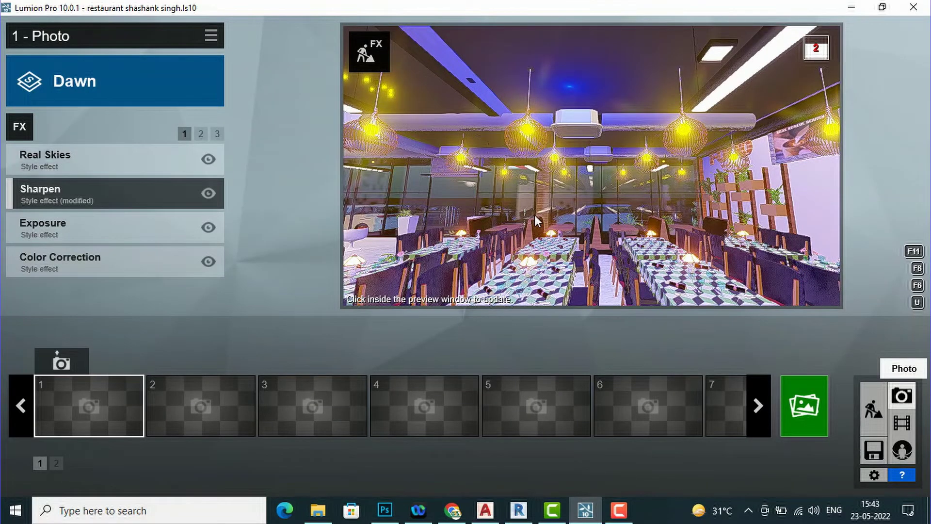
{"action": "left_click", "coordinate": [534, 214]}
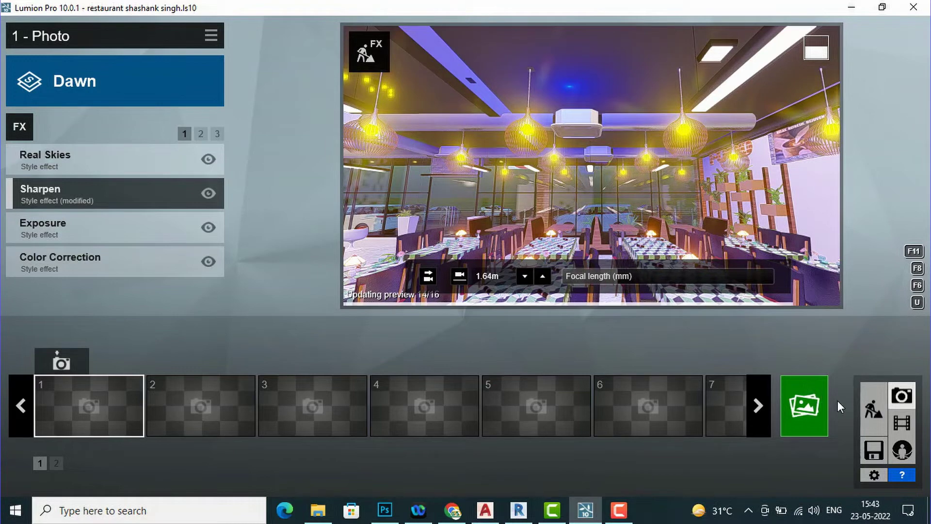
Step: Place a Line Light from the area lights at the upper edge of the food picture on the planter wall
{"action": "left_click", "coordinate": [872, 402]}
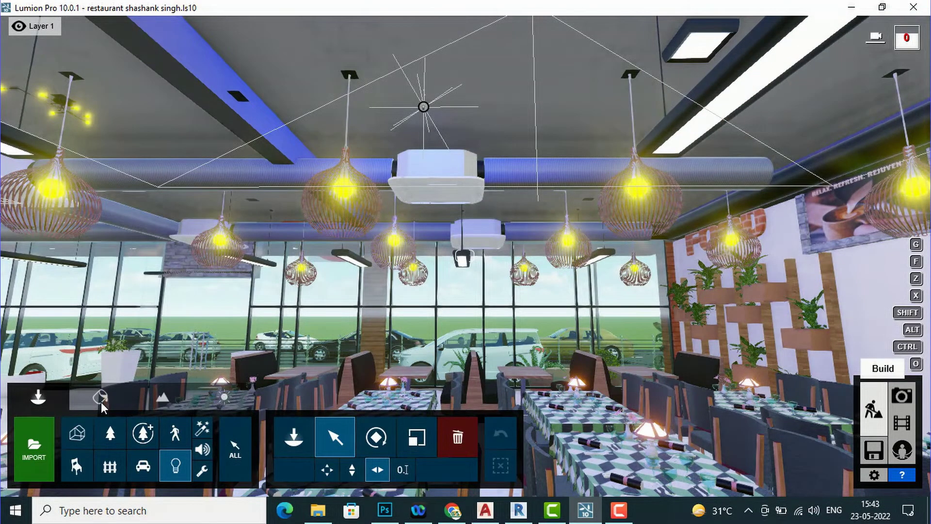
{"action": "left_click", "coordinate": [175, 467]}
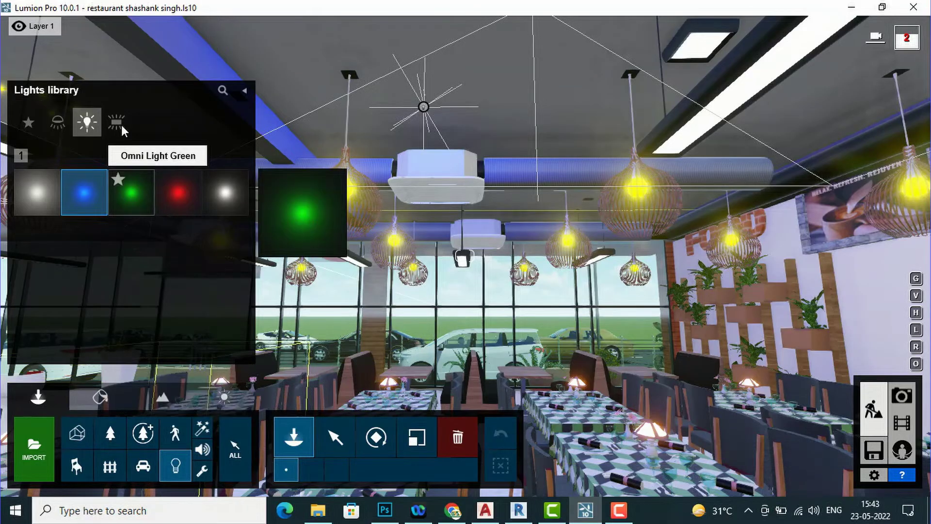
{"action": "left_click", "coordinate": [116, 123]}
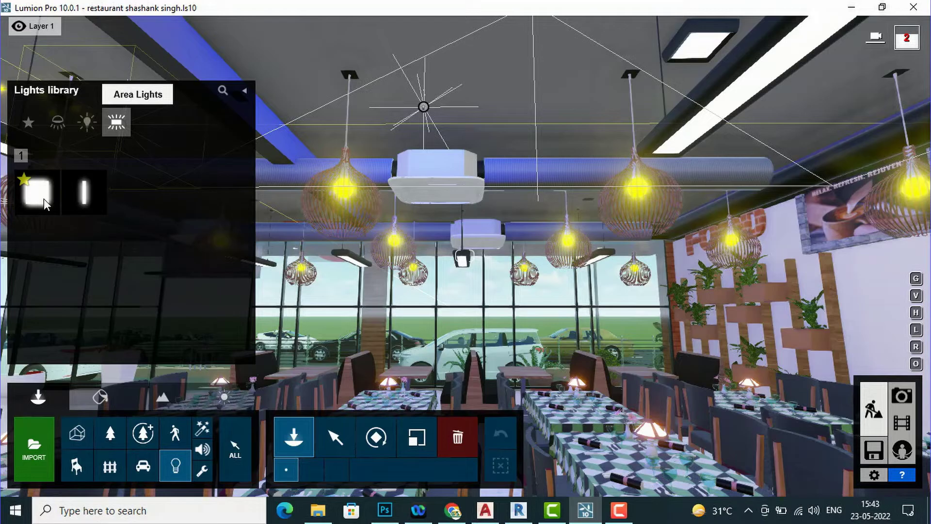
{"action": "mouse_move", "coordinate": [43, 199]}
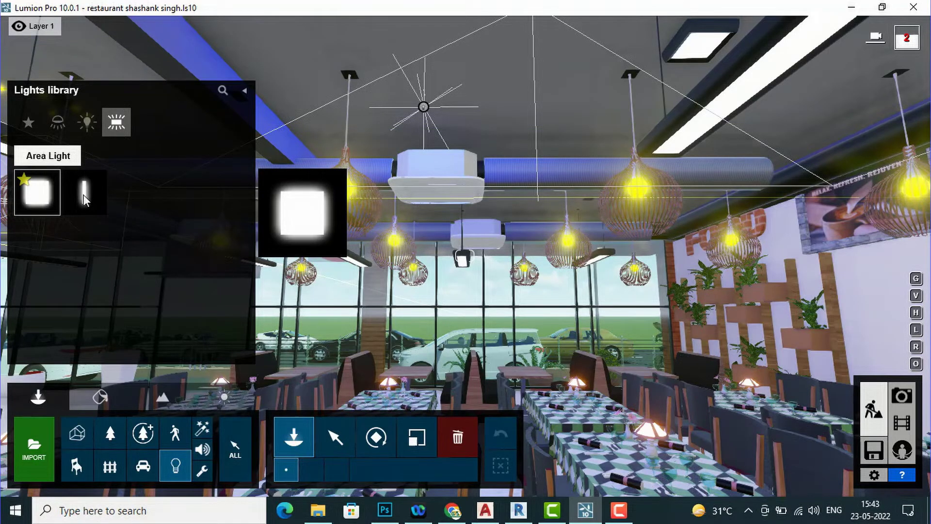
{"action": "mouse_move", "coordinate": [83, 194]}
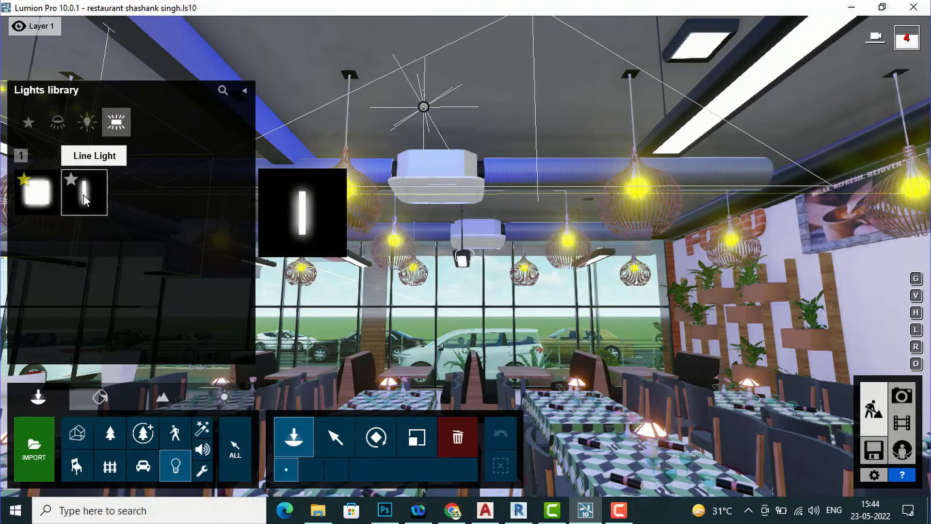
{"action": "left_click", "coordinate": [84, 194]}
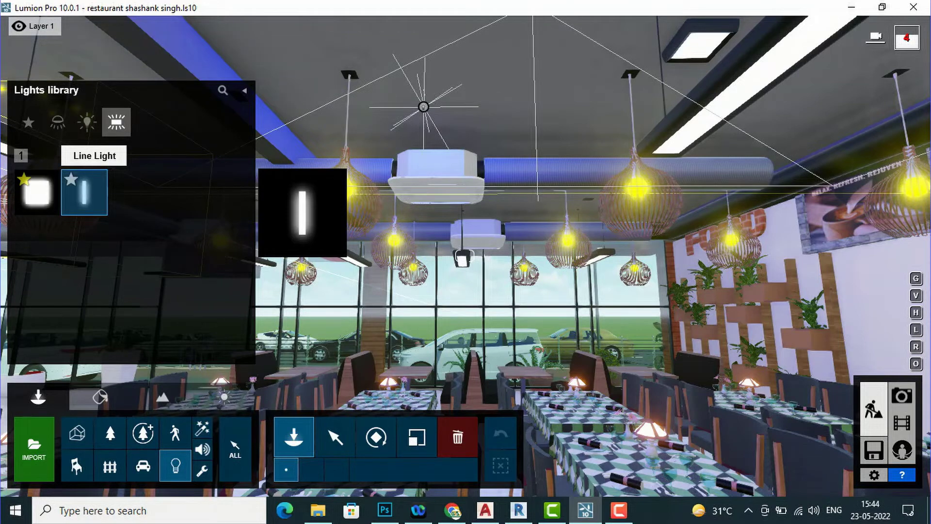
{"action": "right_click_drag", "start_coordinate": [423, 107], "coordinate": [601, 189]}
{"action": "right_click_drag", "start_coordinate": [464, 255], "coordinate": [443, 107]}
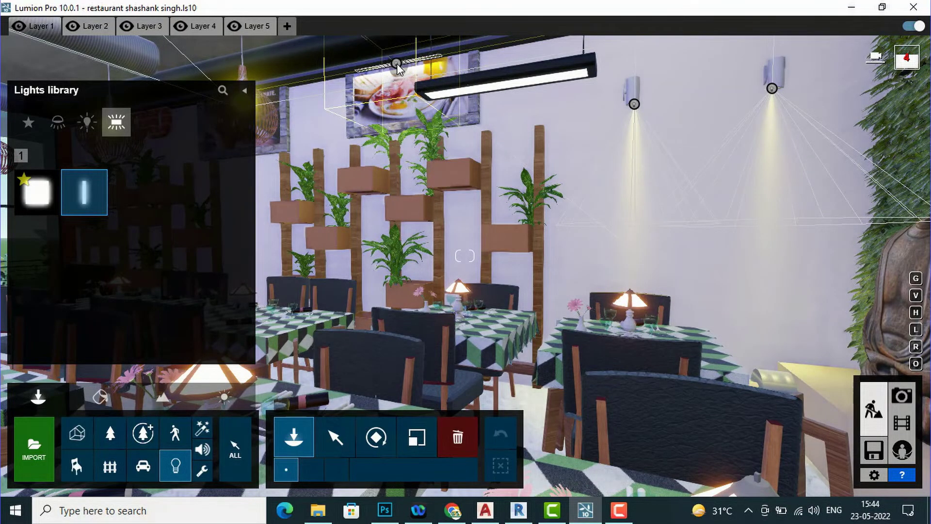
{"action": "key", "text": "w"}
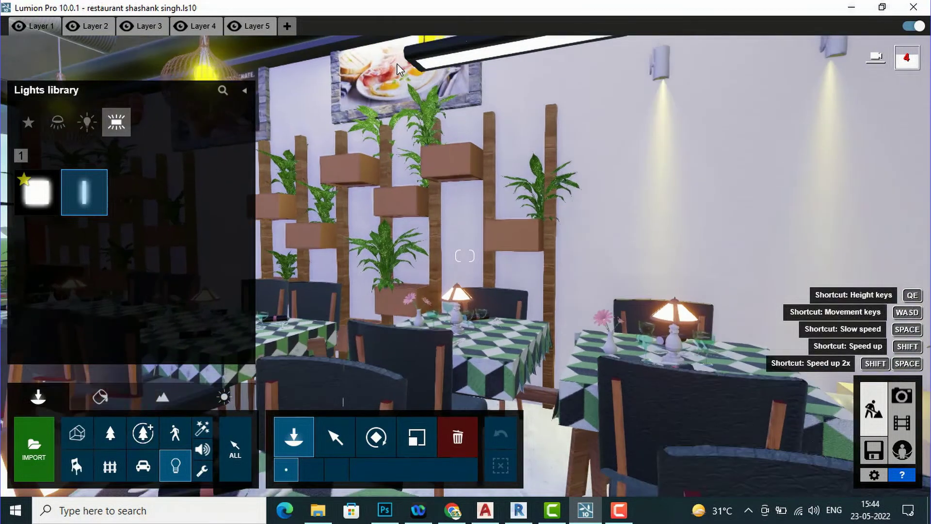
{"action": "key", "text": "w"}
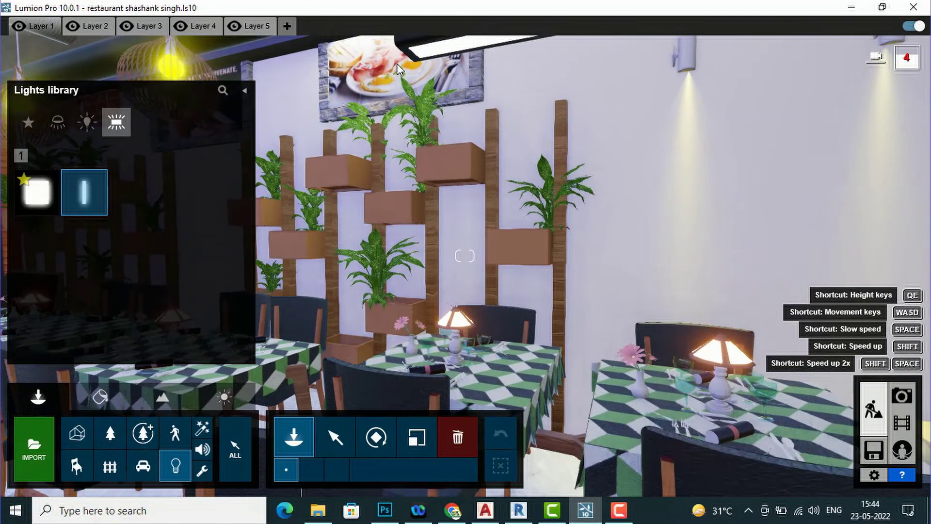
{"action": "key", "text": "q"}
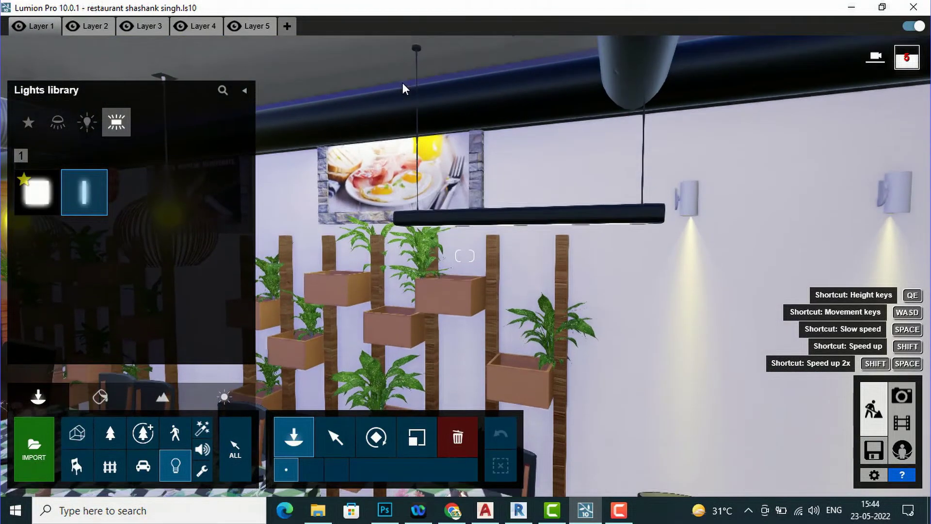
{"action": "key", "text": "q"}
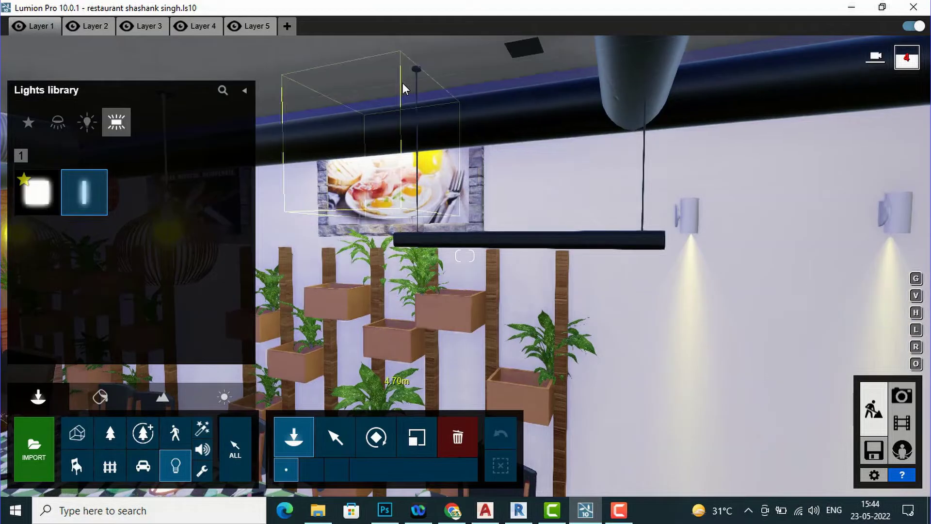
{"action": "left_click", "coordinate": [406, 161]}
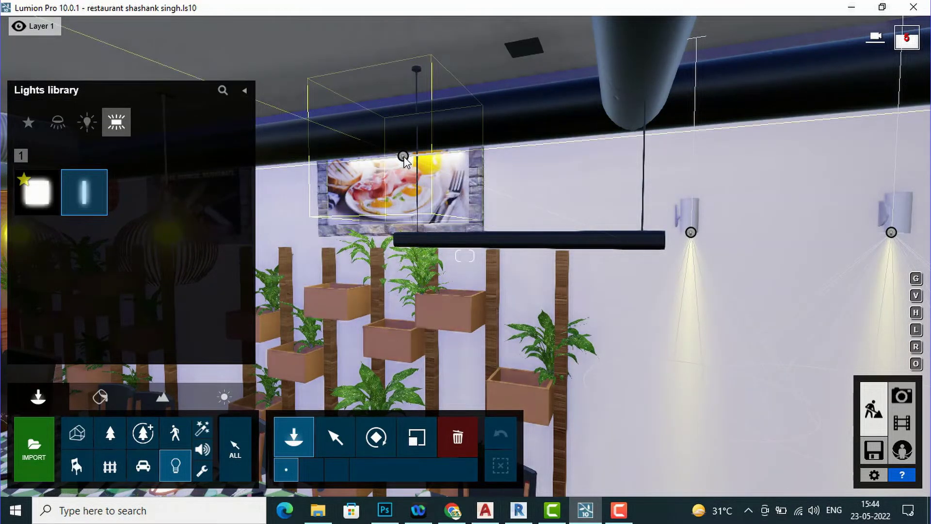
Step: Select the Line Light at the upper edge of the food picture on the planter wall for editing
{"action": "mouse_move", "coordinate": [405, 160]}
{"action": "right_mouse_down"}
{"action": "mouse_move", "coordinate": [411, 153]}
{"action": "mouse_move", "coordinate": [368, 205]}
{"action": "right_mouse_up"}
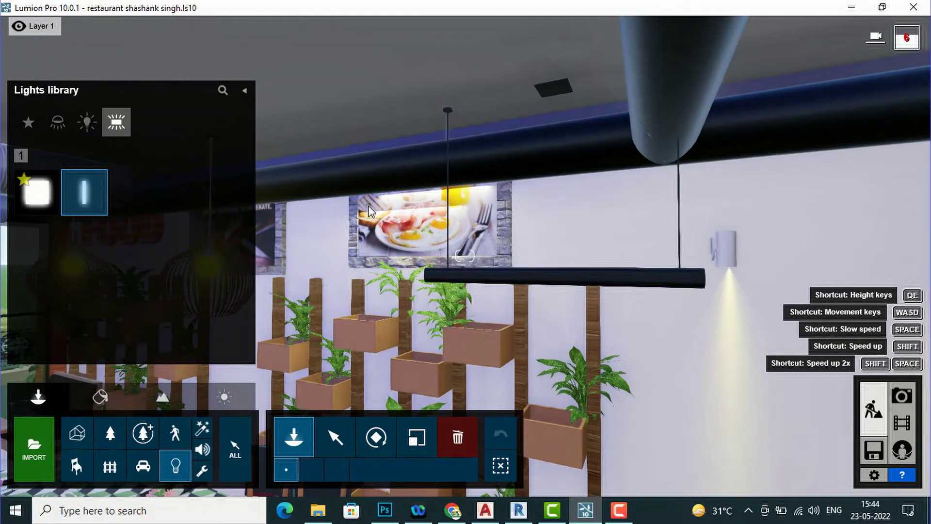
{"action": "key", "text": "q"}
{"action": "key", "text": "e"}
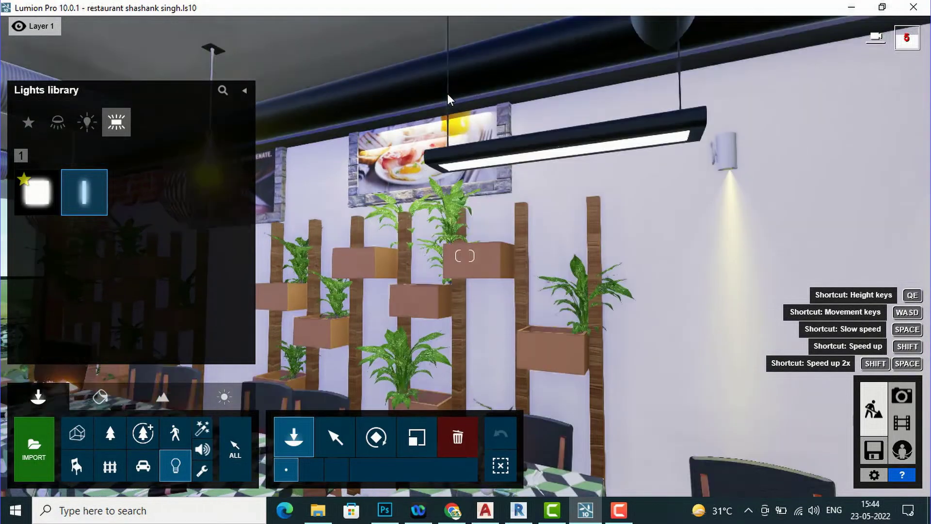
{"action": "key", "text": "e"}
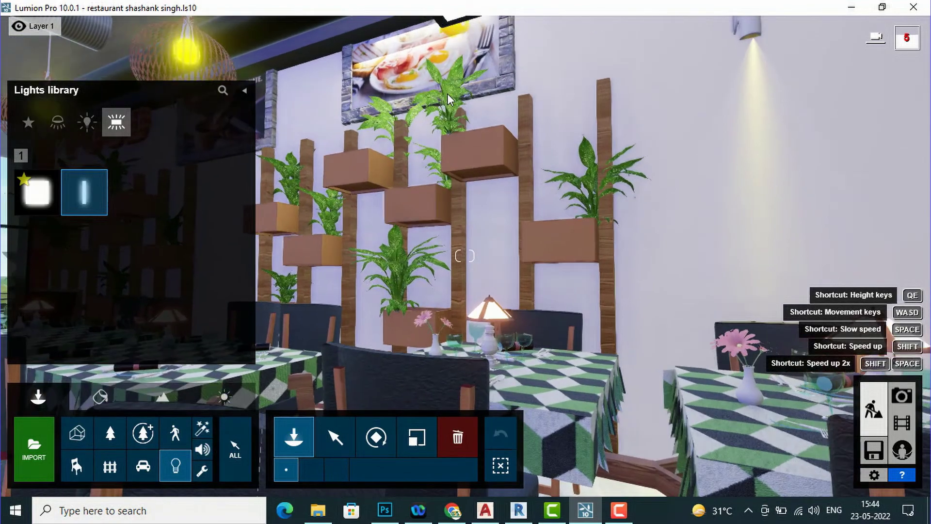
{"action": "key", "text": "w"}
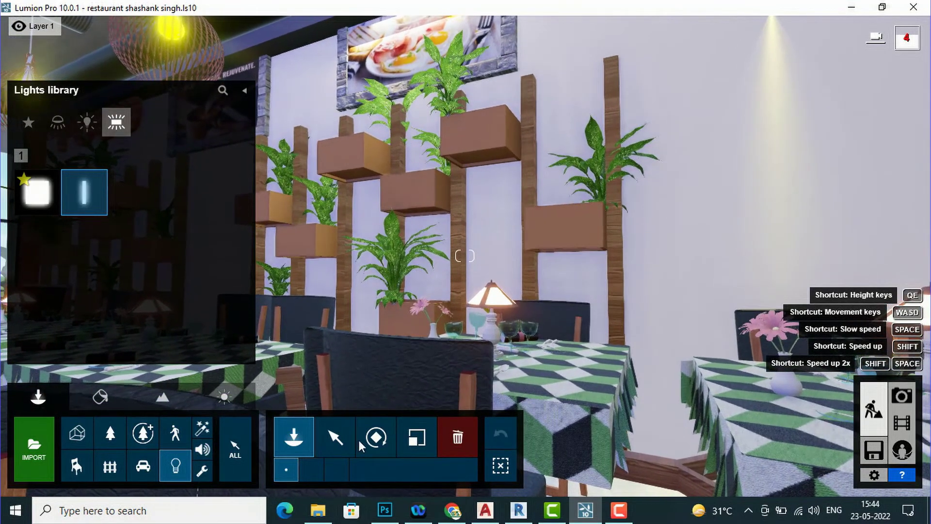
{"action": "left_click", "coordinate": [334, 437]}
{"action": "left_click", "coordinate": [391, 233]}
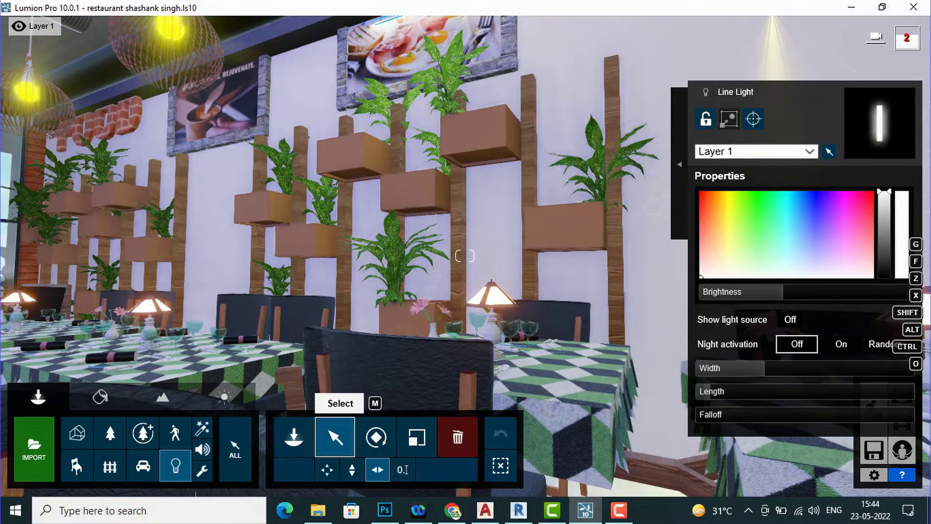
Step: Resize the Line Light to a width of 1.7 m with a slightly greater length, and change its color to blue
{"action": "right_click_drag", "start_coordinate": [464, 255], "coordinate": [465, 256]}
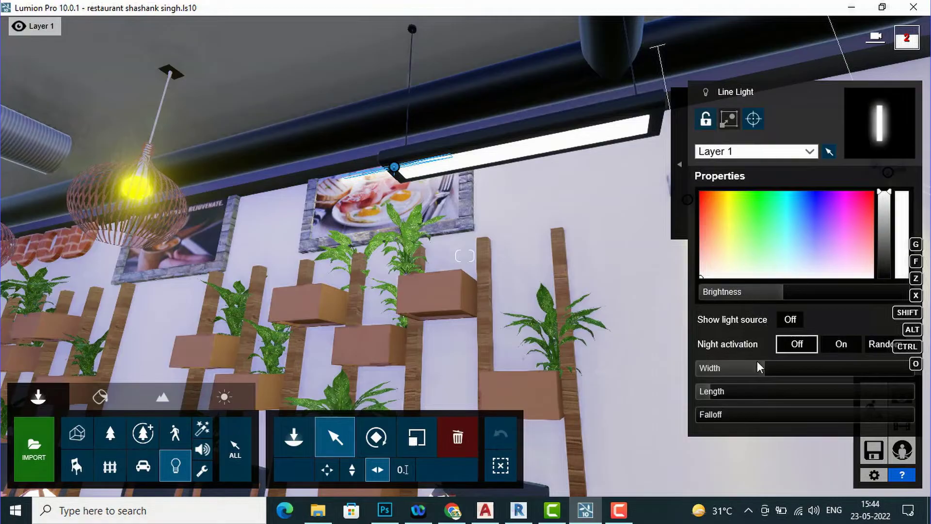
{"action": "left_click", "coordinate": [769, 368]}
{"action": "left_click_drag", "start_coordinate": [790, 364], "coordinate": [911, 346]}
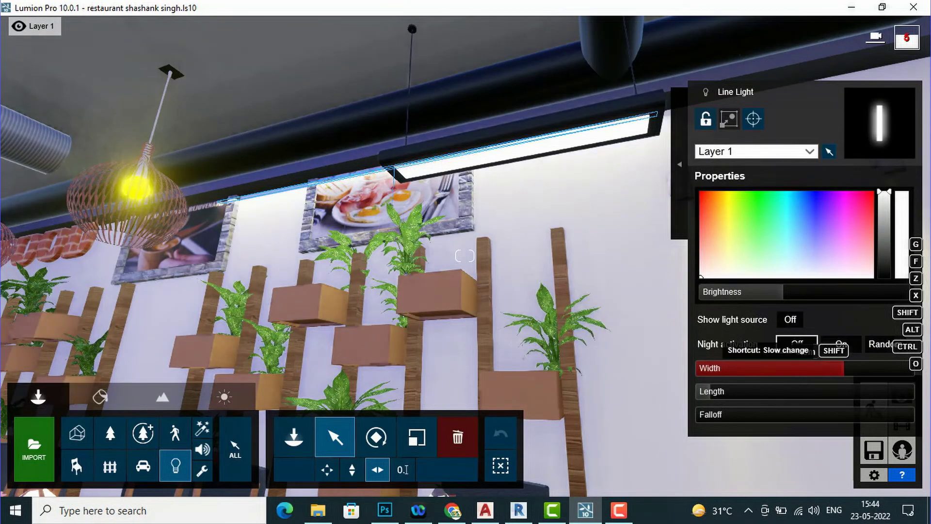
{"action": "left_click_drag", "start_coordinate": [863, 369], "coordinate": [914, 369]}
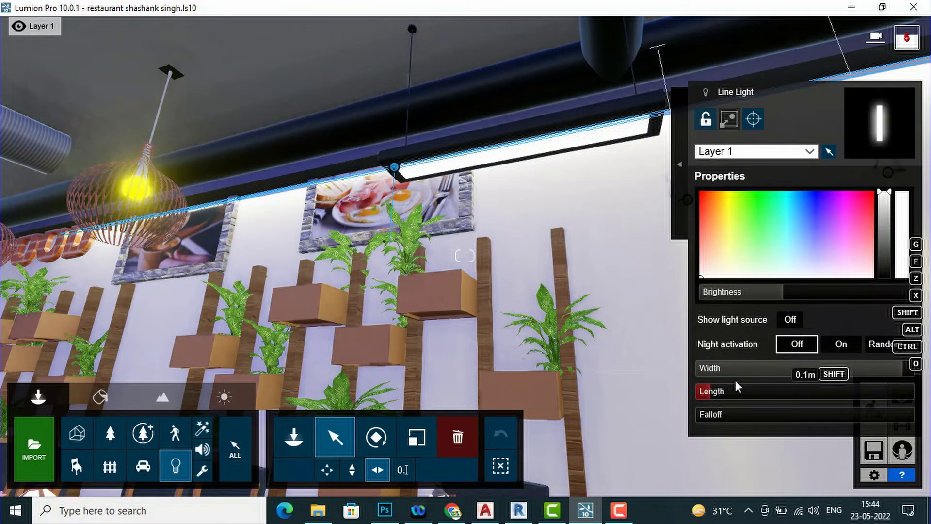
{"action": "left_click_drag", "start_coordinate": [752, 380], "coordinate": [721, 392]}
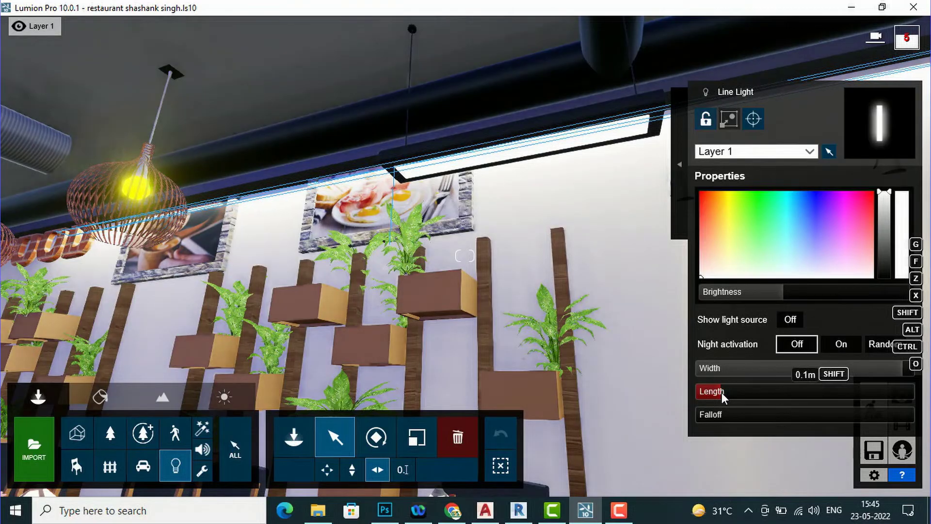
{"action": "left_click_drag", "start_coordinate": [889, 370], "coordinate": [788, 358]}
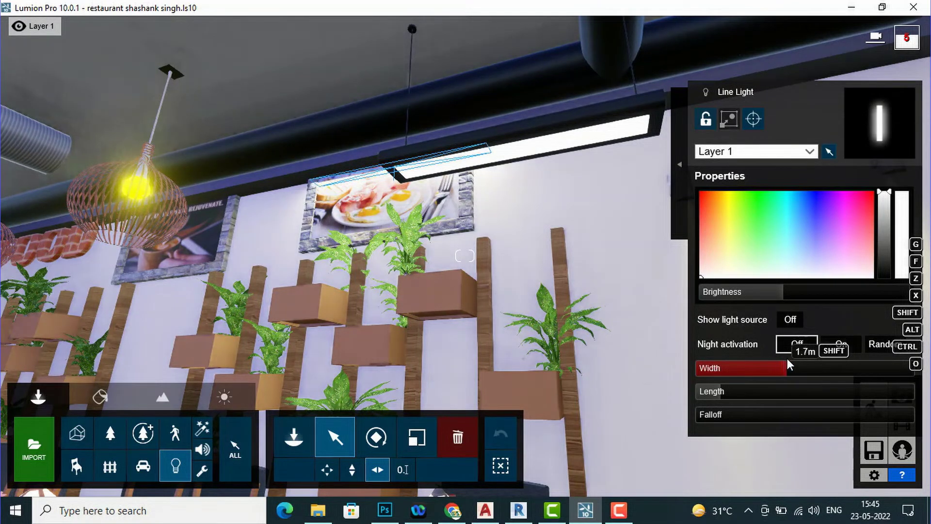
{"action": "left_click", "coordinate": [803, 206]}
{"action": "mouse_move", "coordinate": [814, 205]}
{"action": "left_mouse_down"}
{"action": "mouse_move", "coordinate": [827, 194]}
{"action": "mouse_move", "coordinate": [809, 199]}
{"action": "left_mouse_up"}
Step: Place an Area Light on the ceiling beside the blue-lit beam, near the omni light
{"action": "mouse_move", "coordinate": [465, 255]}
{"action": "right_mouse_down"}
{"action": "mouse_move", "coordinate": [458, 349]}
{"action": "mouse_move", "coordinate": [427, 388]}
{"action": "mouse_move", "coordinate": [464, 256]}
{"action": "right_mouse_up"}
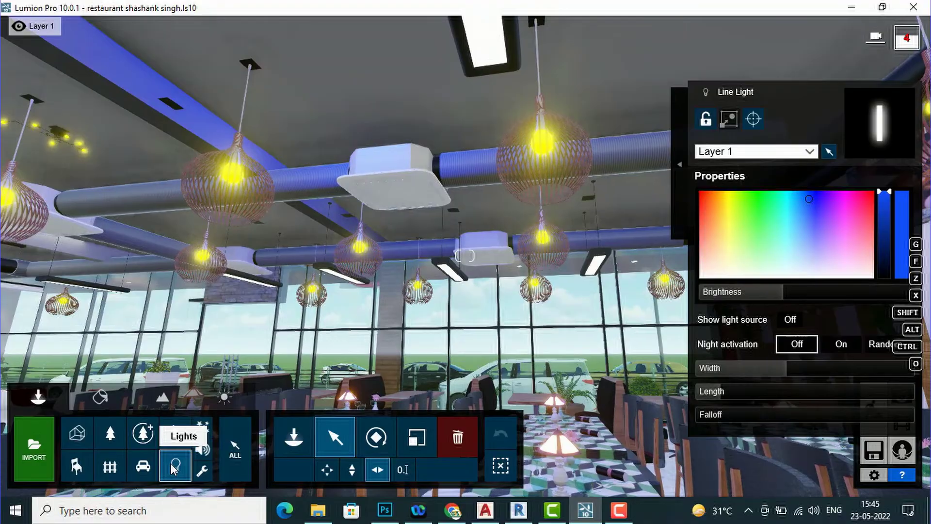
{"action": "left_click", "coordinate": [173, 466]}
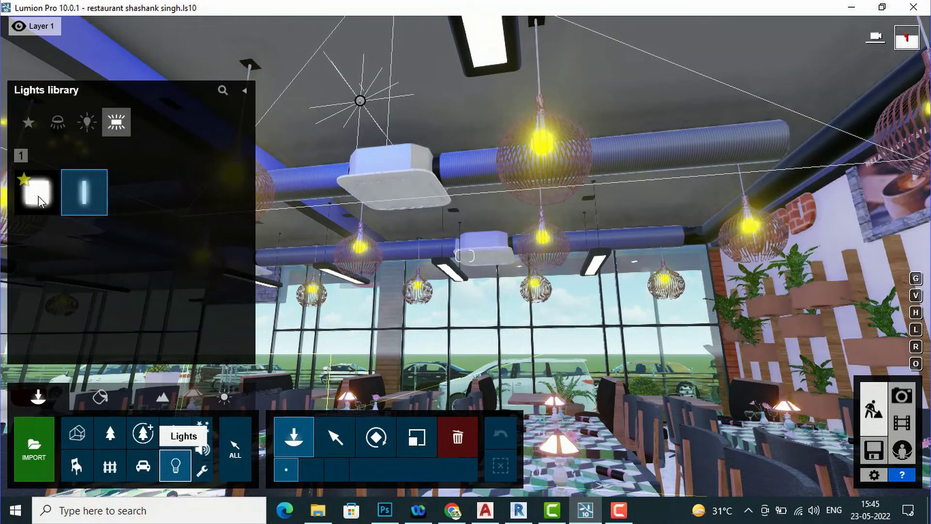
{"action": "left_click", "coordinate": [38, 197]}
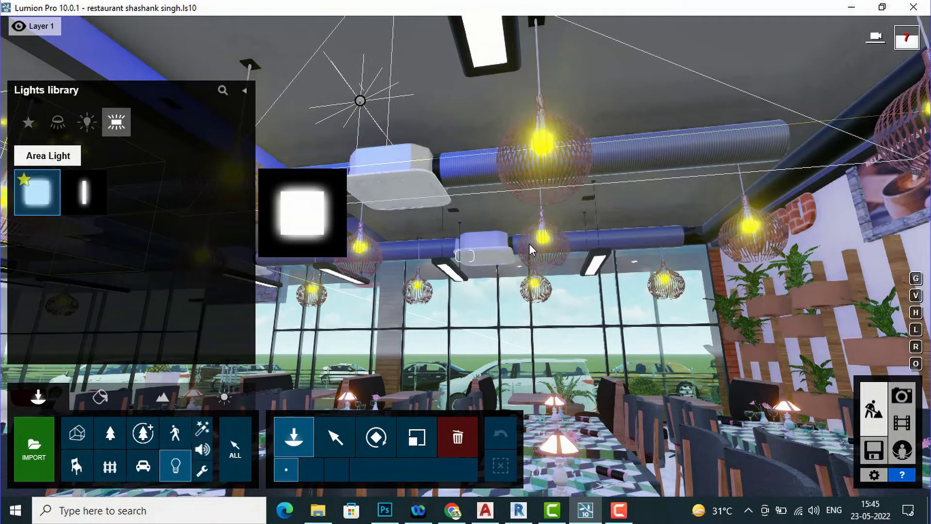
{"action": "right_click_drag", "start_coordinate": [529, 245], "coordinate": [391, 130]}
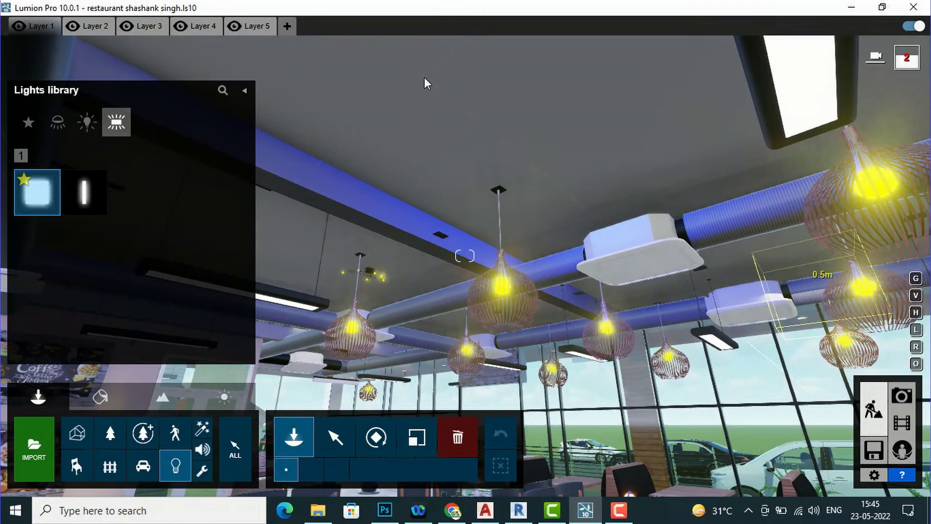
{"action": "left_click", "coordinate": [424, 77]}
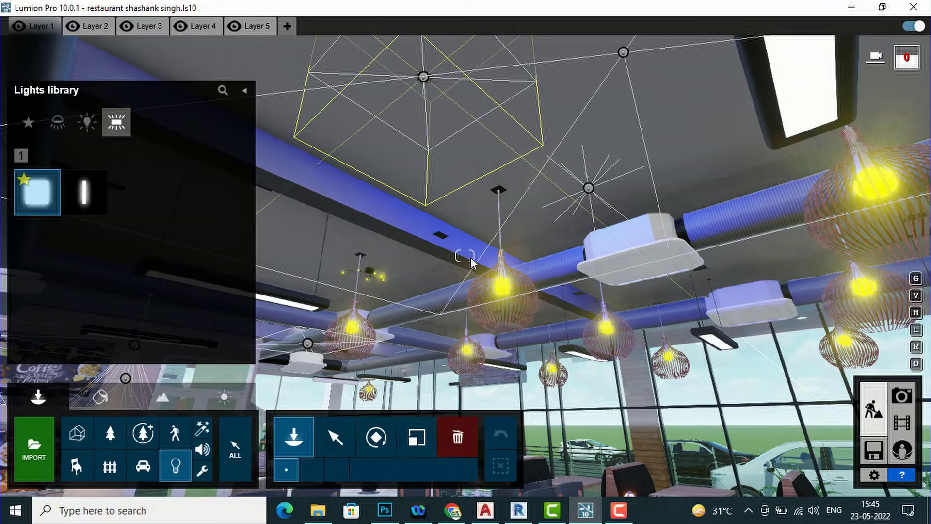
{"action": "left_click", "coordinate": [425, 83]}
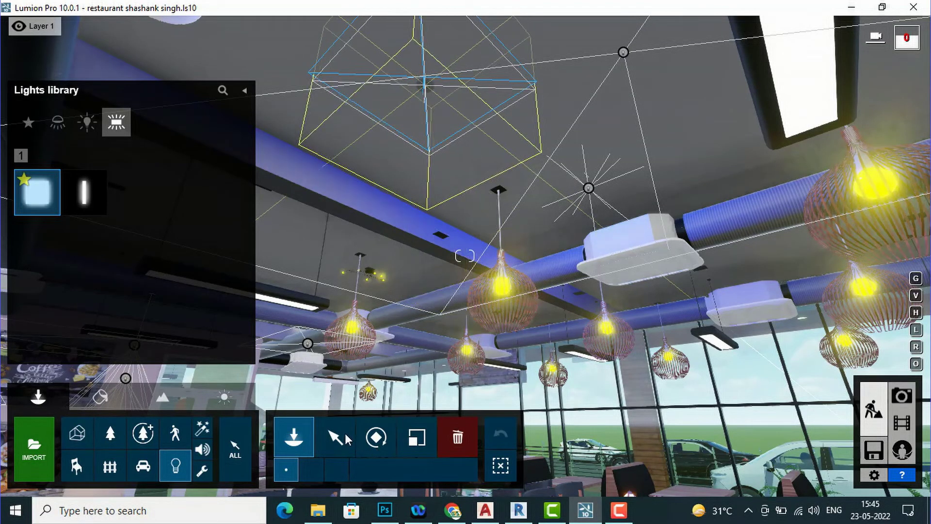
{"action": "left_click", "coordinate": [423, 79]}
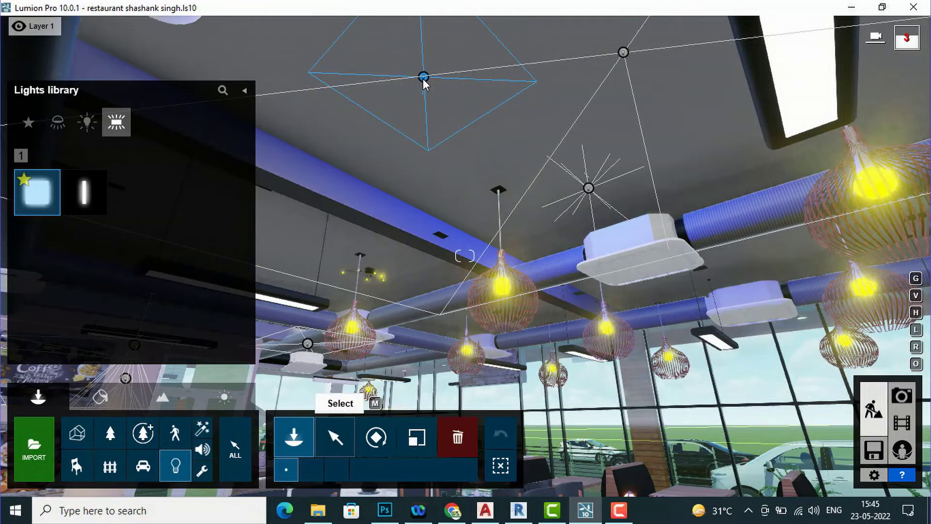
Step: Select the ceiling Area Light, set its width to 2.3 m and increase its length
{"action": "left_click", "coordinate": [334, 437]}
{"action": "left_click", "coordinate": [423, 81]}
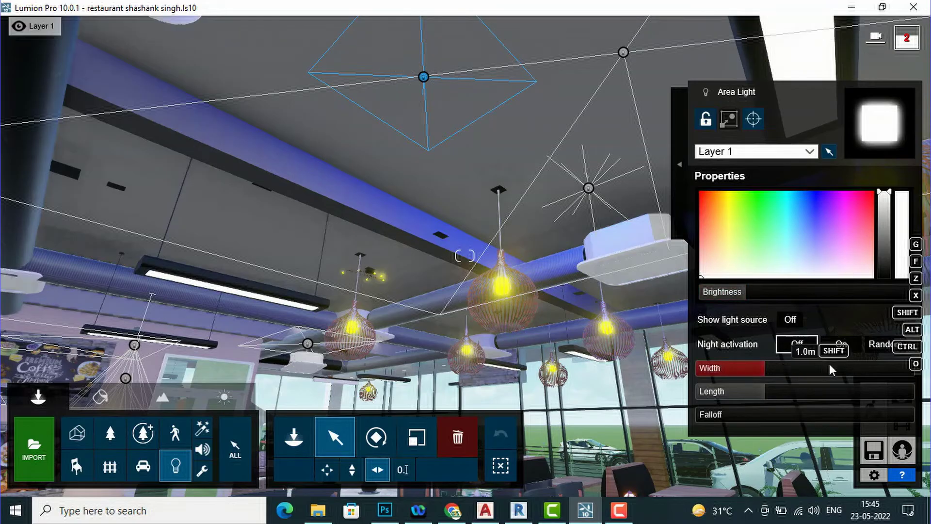
{"action": "left_click_drag", "start_coordinate": [845, 362], "coordinate": [801, 366]}
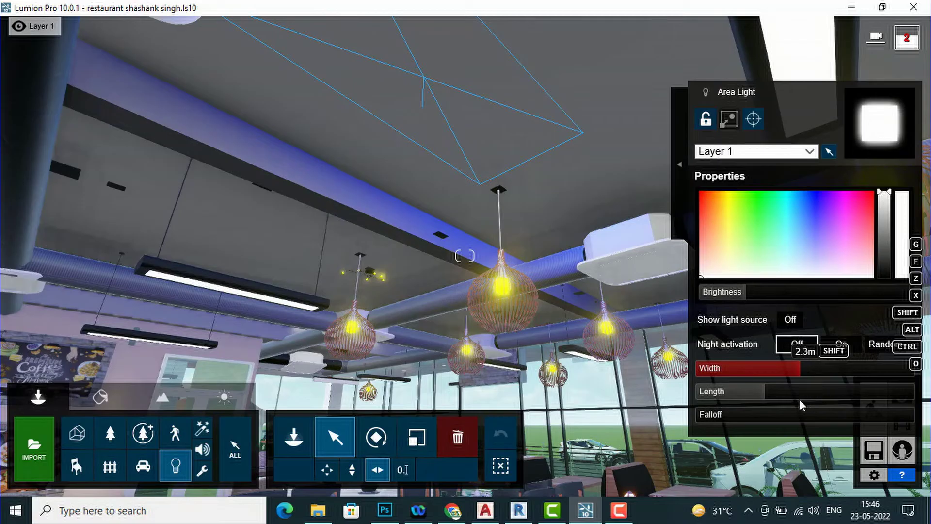
{"action": "left_click_drag", "start_coordinate": [812, 390], "coordinate": [833, 386]}
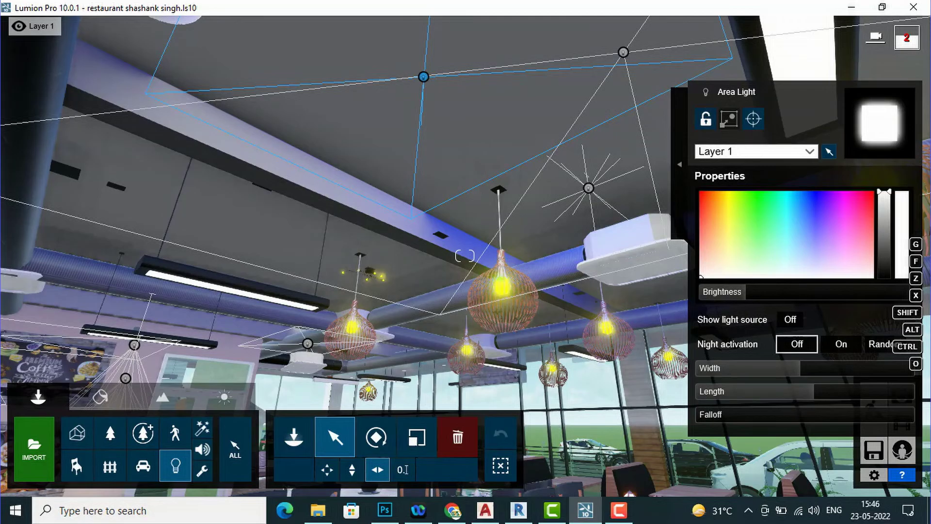
Step: Frame the dining area at table level and update its preview in Photo mode to check the lighting
{"action": "mouse_move", "coordinate": [464, 255]}
{"action": "right_mouse_down"}
{"action": "mouse_move", "coordinate": [465, 330]}
{"action": "mouse_move", "coordinate": [473, 272]}
{"action": "right_mouse_up"}
{"action": "key", "text": "q"}
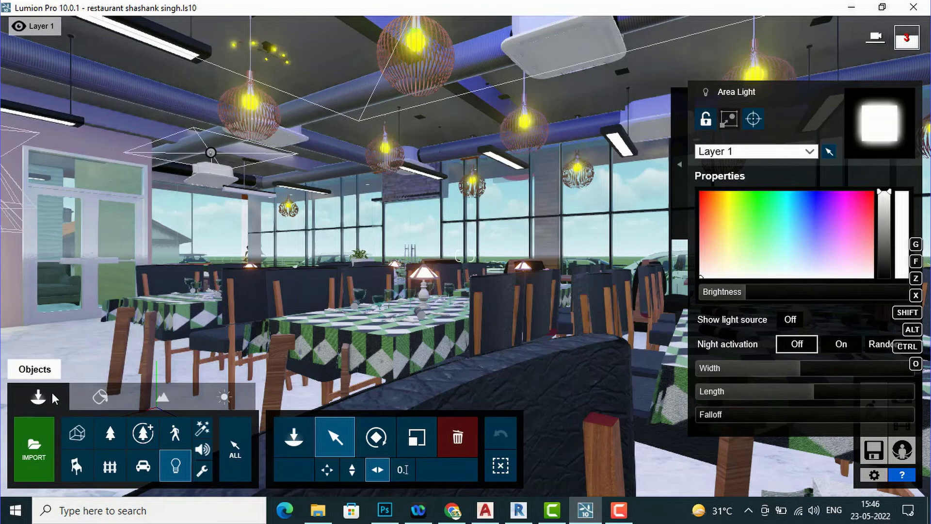
{"action": "left_click", "coordinate": [102, 395]}
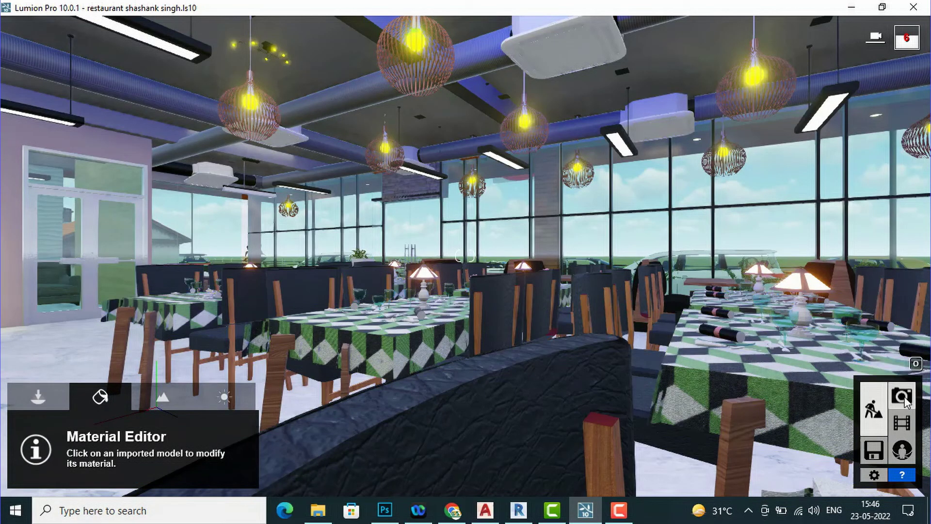
{"action": "left_click", "coordinate": [903, 398]}
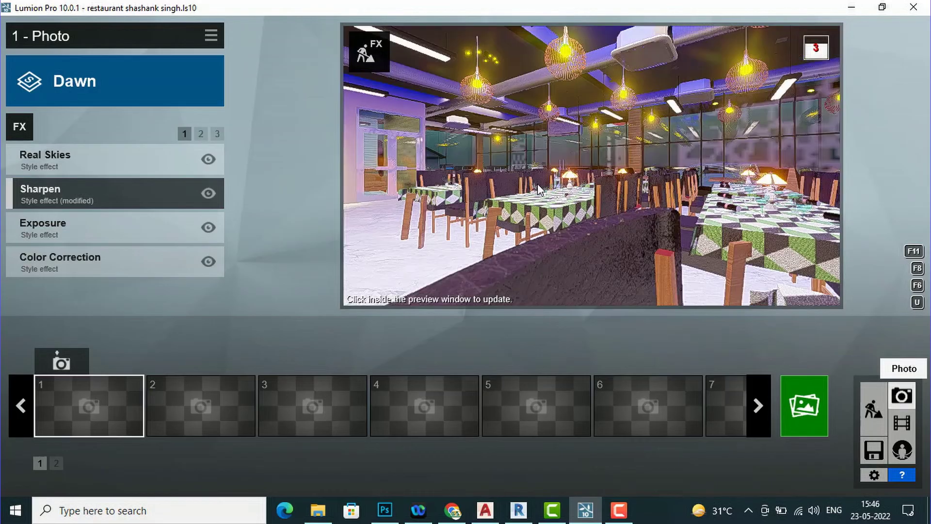
{"action": "left_click", "coordinate": [537, 183]}
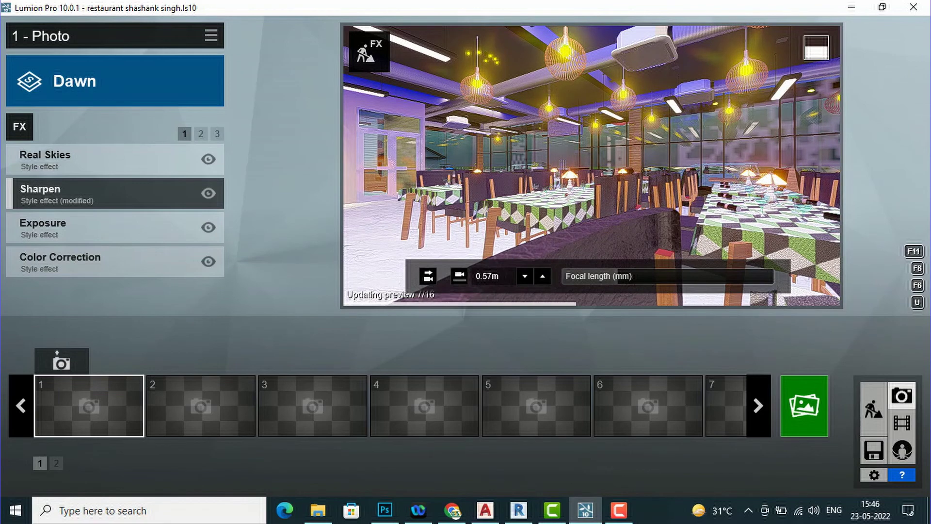
Step: Move the Photo camera down to table height near the flower vase to examine the lighting along the dining tables
{"action": "right_click_drag", "start_coordinate": [591, 166], "coordinate": [640, 180]}
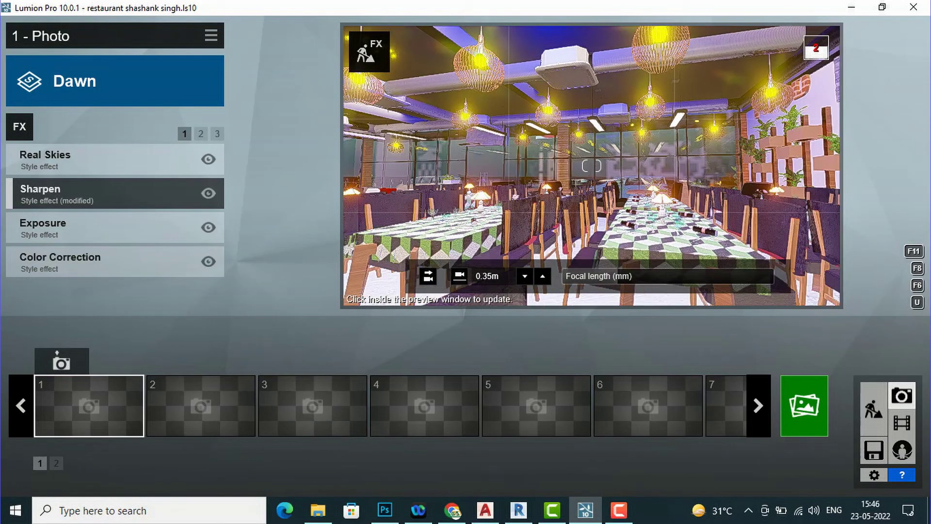
{"action": "key", "text": "e"}
{"action": "key", "text": "w"}
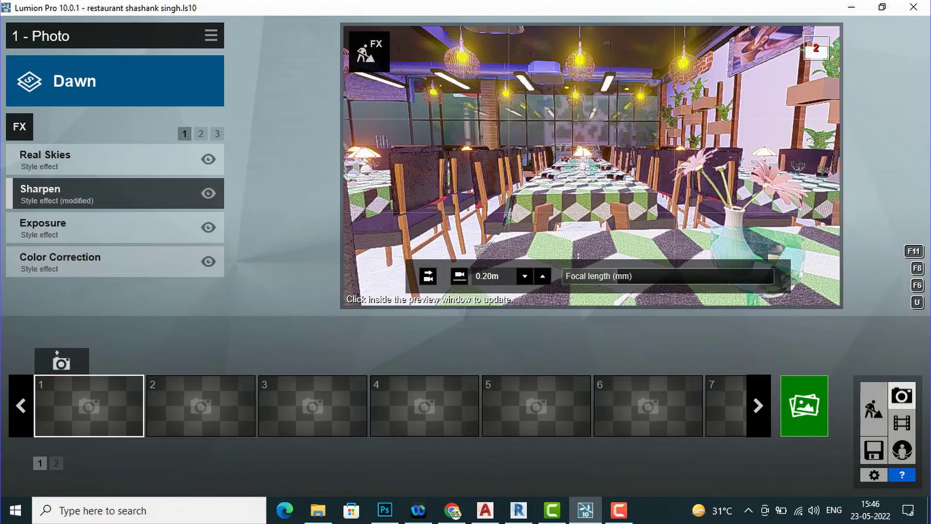
{"action": "key", "text": "e"}
{"action": "key", "text": "w"}
{"action": "key", "text": "e"}
{"action": "key", "text": "w"}
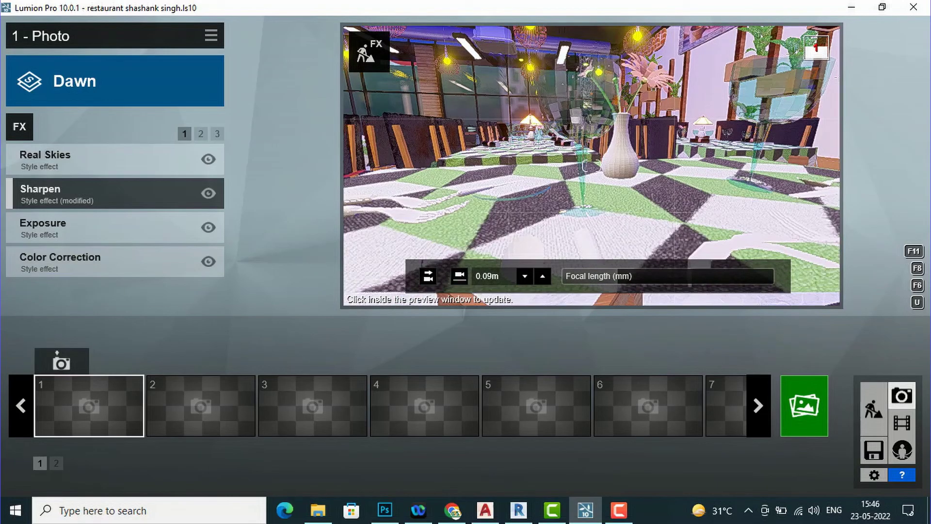
{"action": "key", "text": "d"}
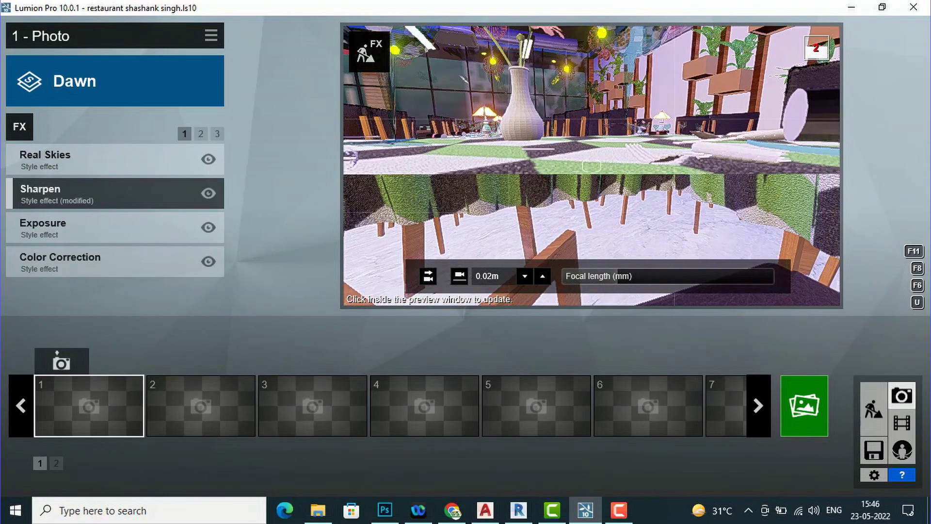
{"action": "key", "text": "q"}
{"action": "key", "text": "q"}
{"action": "key", "text": "a"}
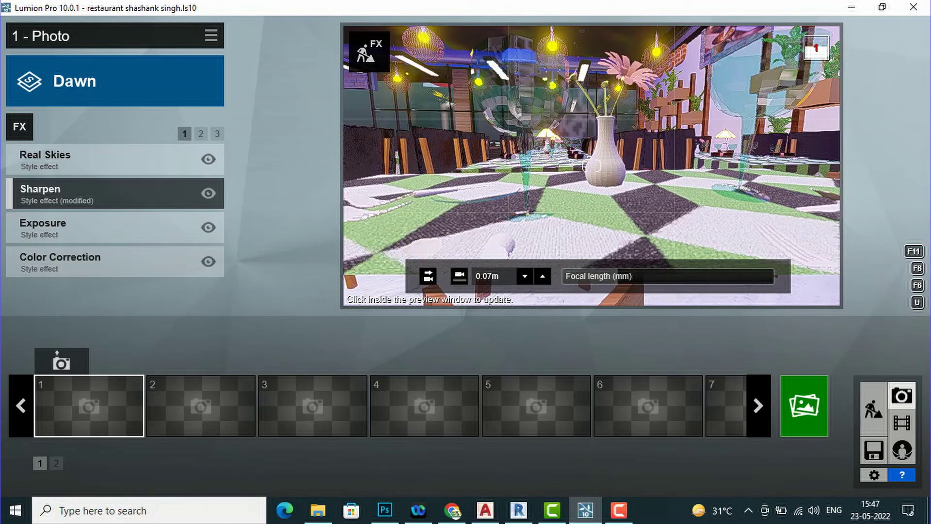
Step: Reframe the Photo camera across the open floor to examine the service counter, food pictures and entrance beside the dining tables
{"action": "key", "text": "a"}
{"action": "right_click_drag", "start_coordinate": [591, 165], "coordinate": [426, 172]}
{"action": "key", "text": "a"}
{"action": "key", "text": "a"}
{"action": "right_click_drag", "start_coordinate": [591, 166], "coordinate": [522, 210]}
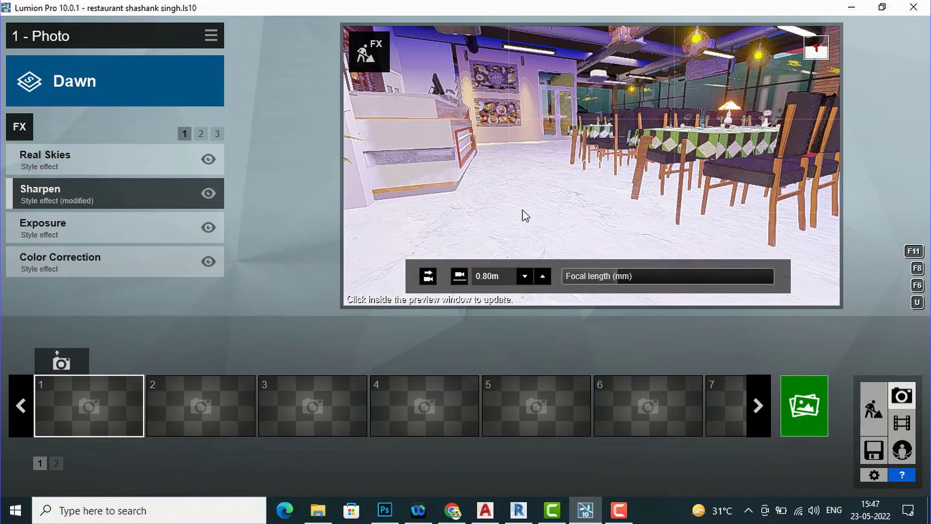
{"action": "middle_click_drag", "start_coordinate": [560, 193], "coordinate": [582, 208]}
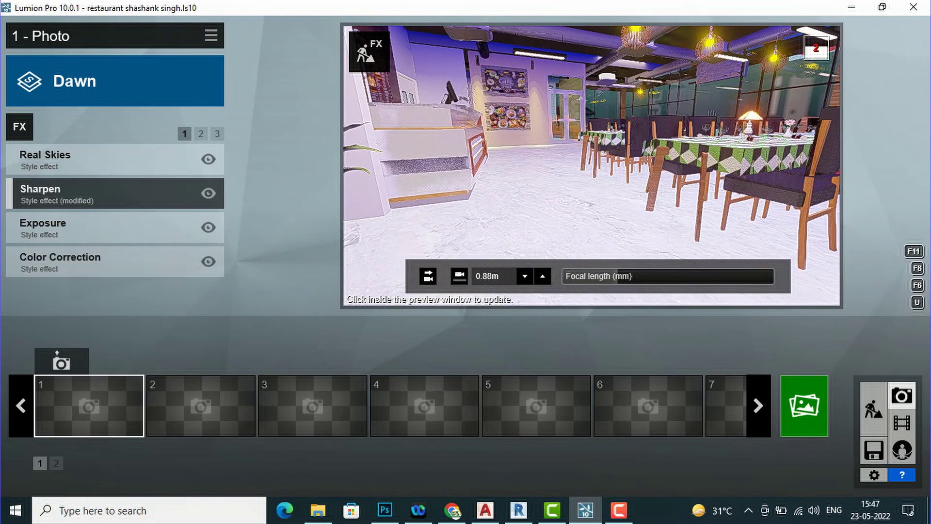